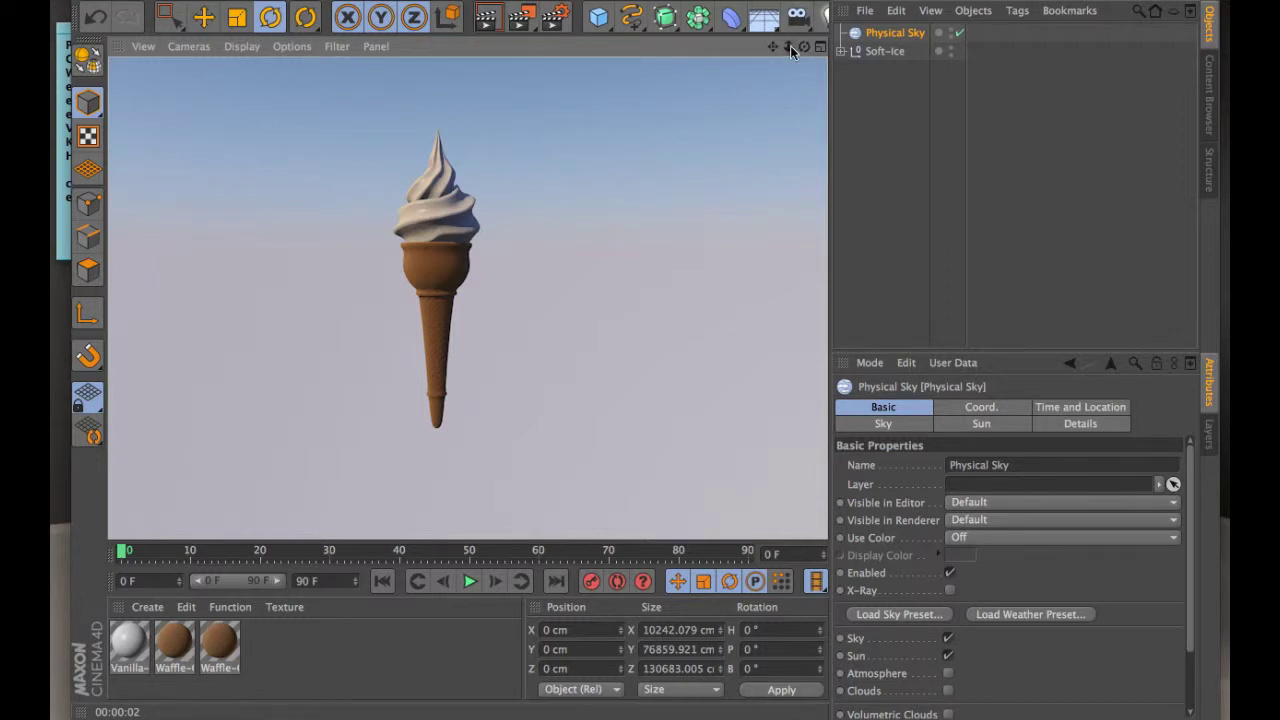
Clear the sky render preview and pull the perspective camera back to frame the ice cream cone
{"action": "left_click", "coordinate": [640, 340]}
{"action": "left_click_drag", "start_coordinate": [788, 47], "coordinate": [765, 52]}
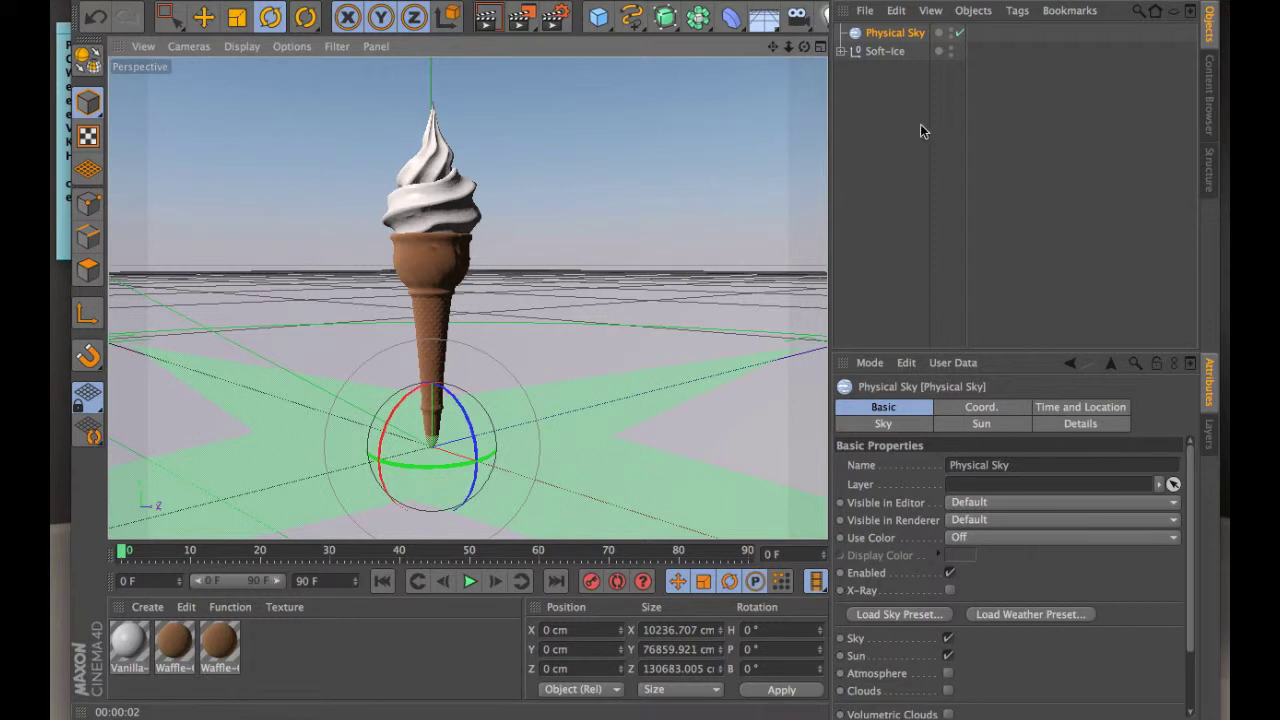
Select the Soft-Ice group and bring up the deformer list
{"action": "left_click", "coordinate": [876, 54]}
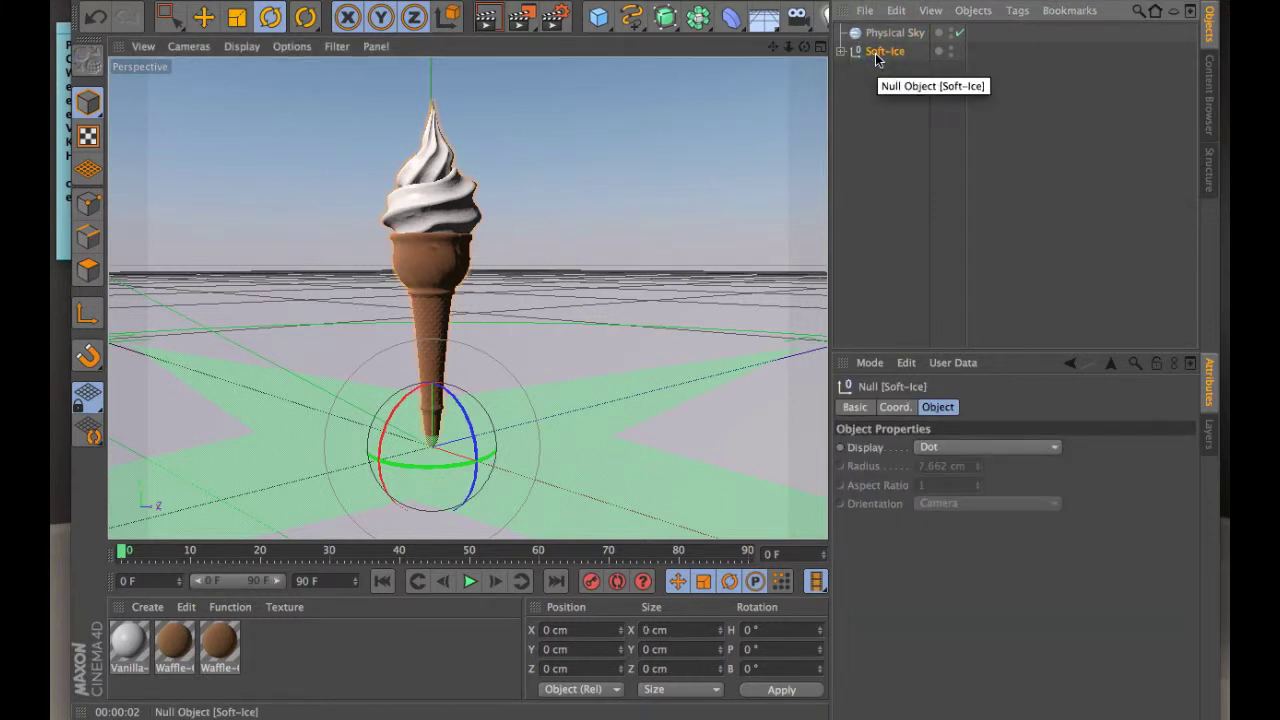
{"action": "left_click", "coordinate": [731, 18]}
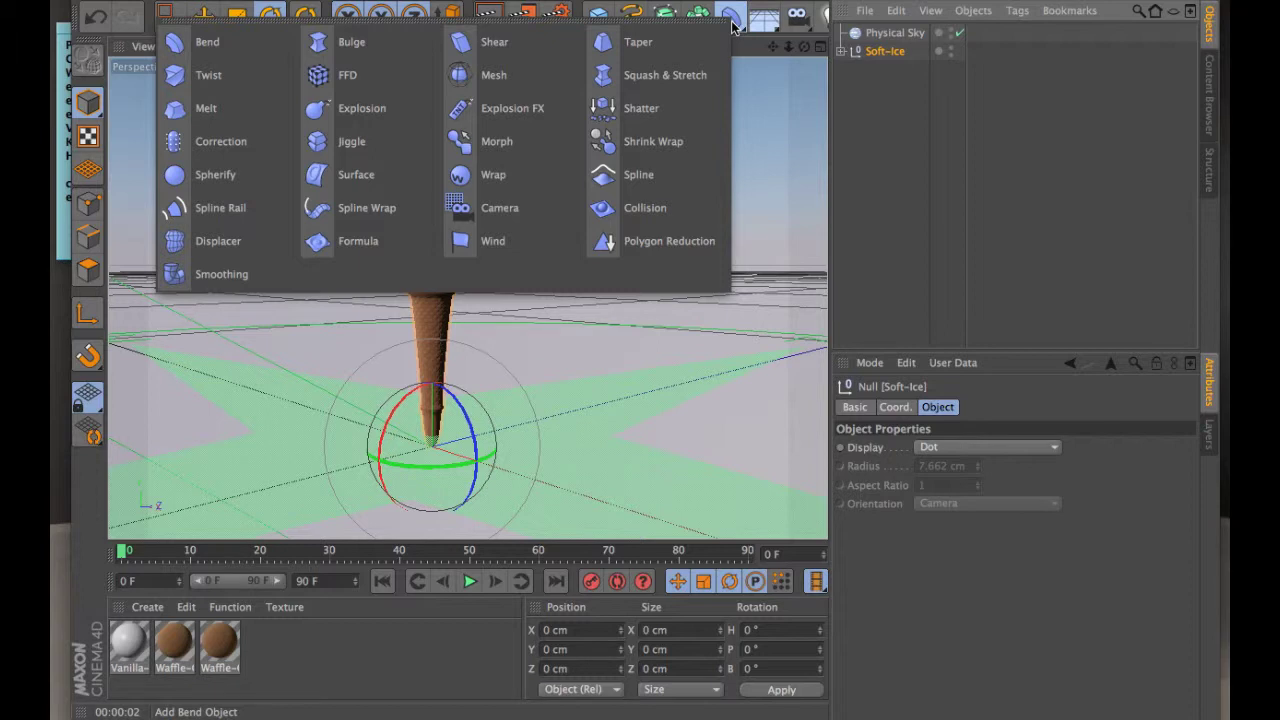
Add a Polygon Reduction deformer, nest it inside Soft-Ice, and enable it
{"action": "left_click", "coordinate": [697, 244]}
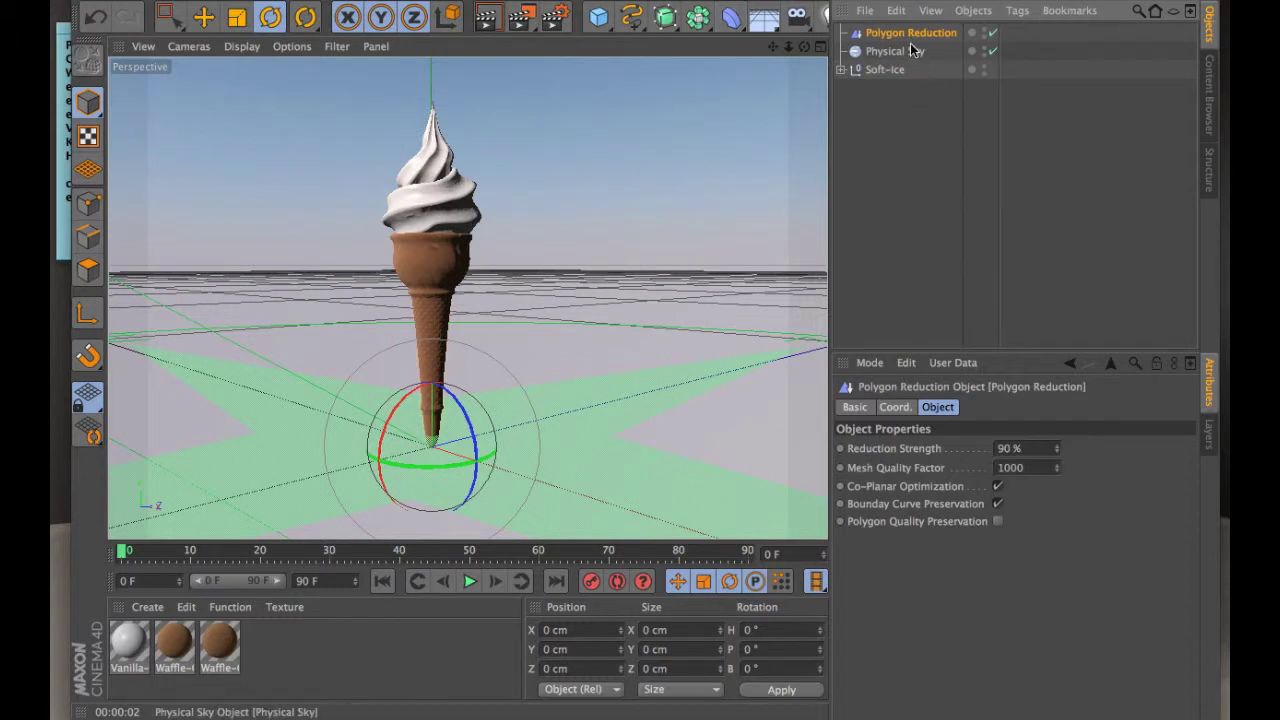
{"action": "left_click_drag", "start_coordinate": [882, 38], "coordinate": [888, 72]}
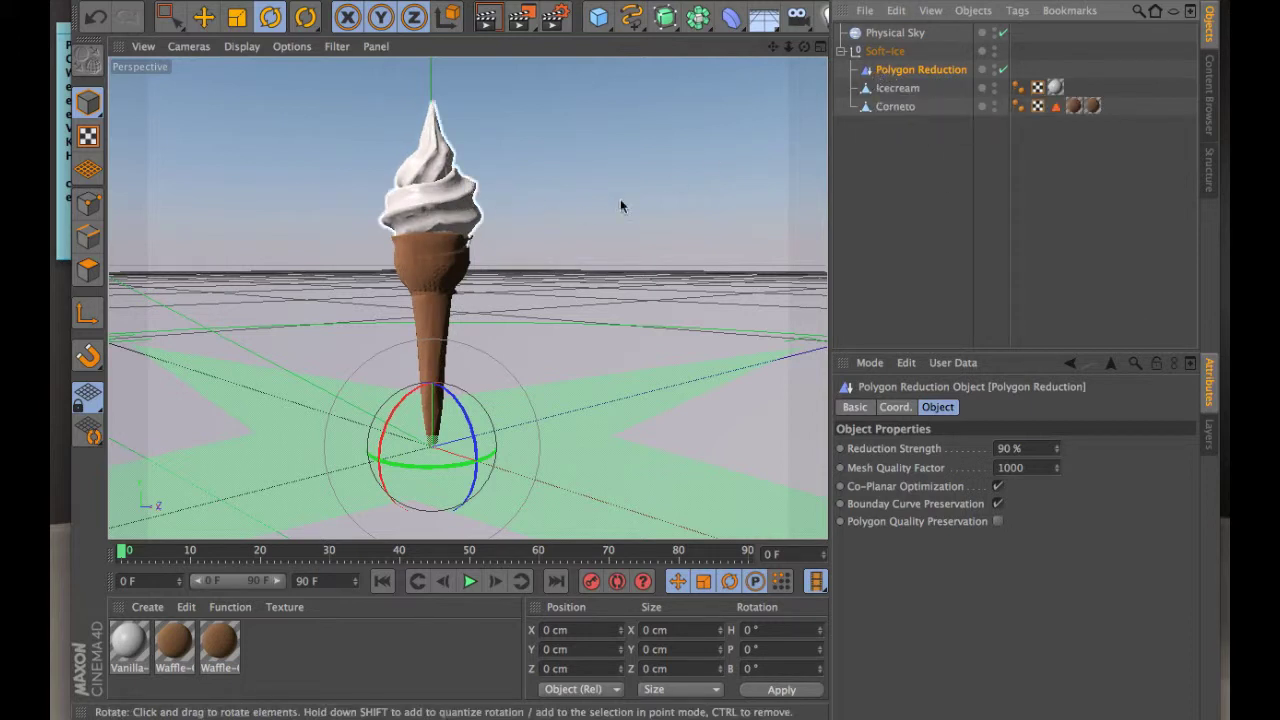
{"action": "left_click", "coordinate": [1004, 72]}
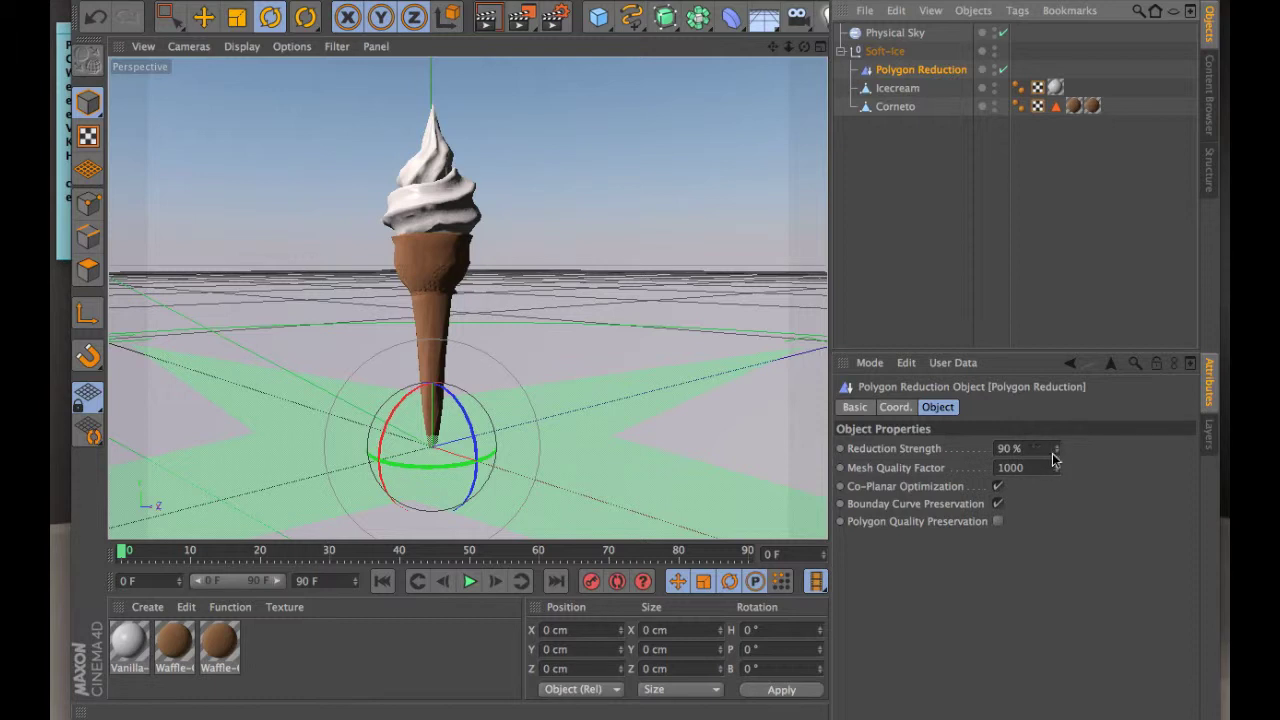
Set Polygon Reduction strength to 97% and render a preview of the faceted cone
{"action": "left_click_drag", "start_coordinate": [1058, 458], "coordinate": [1059, 453]}
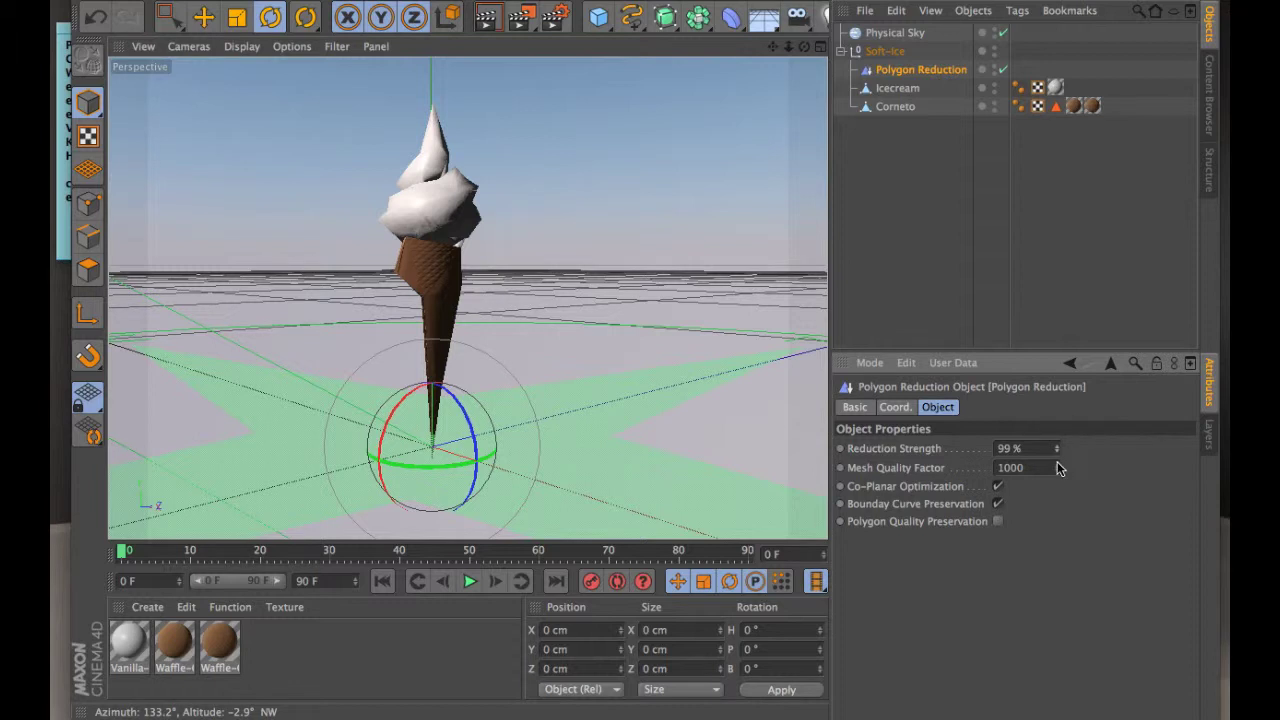
{"action": "left_click", "coordinate": [1057, 453]}
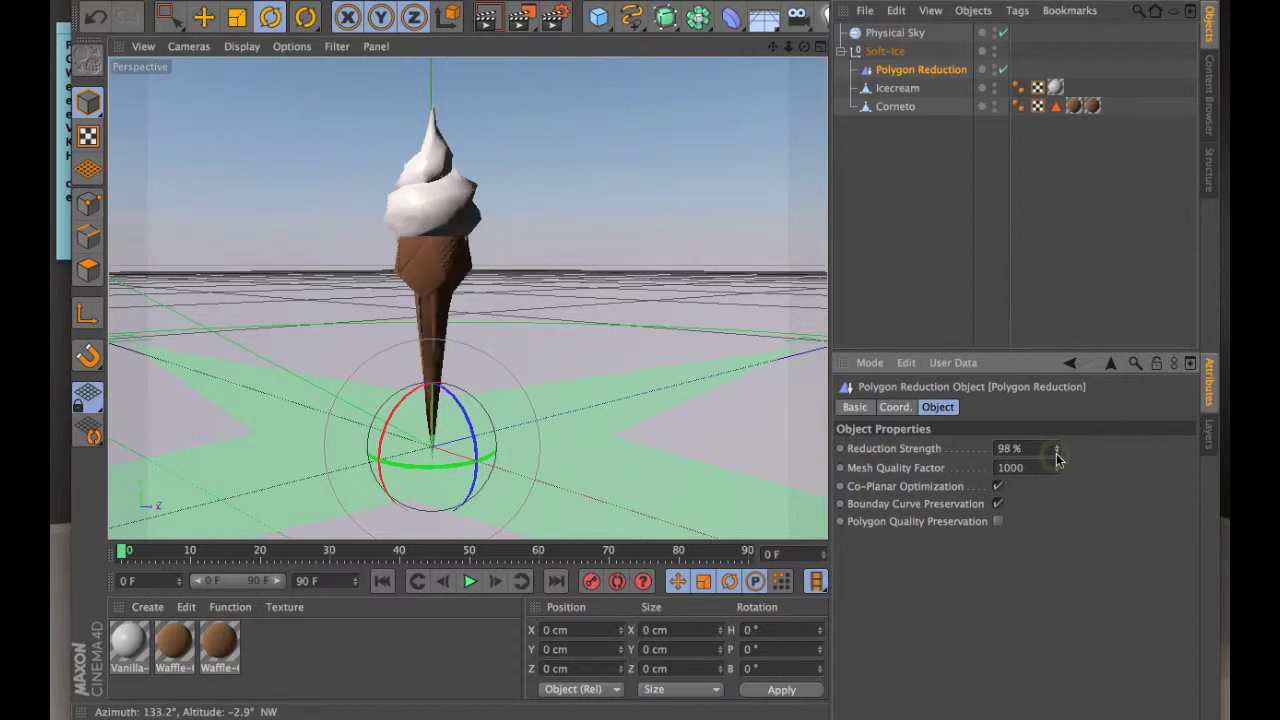
{"action": "left_click", "coordinate": [1057, 452]}
{"action": "left_click", "coordinate": [1056, 452]}
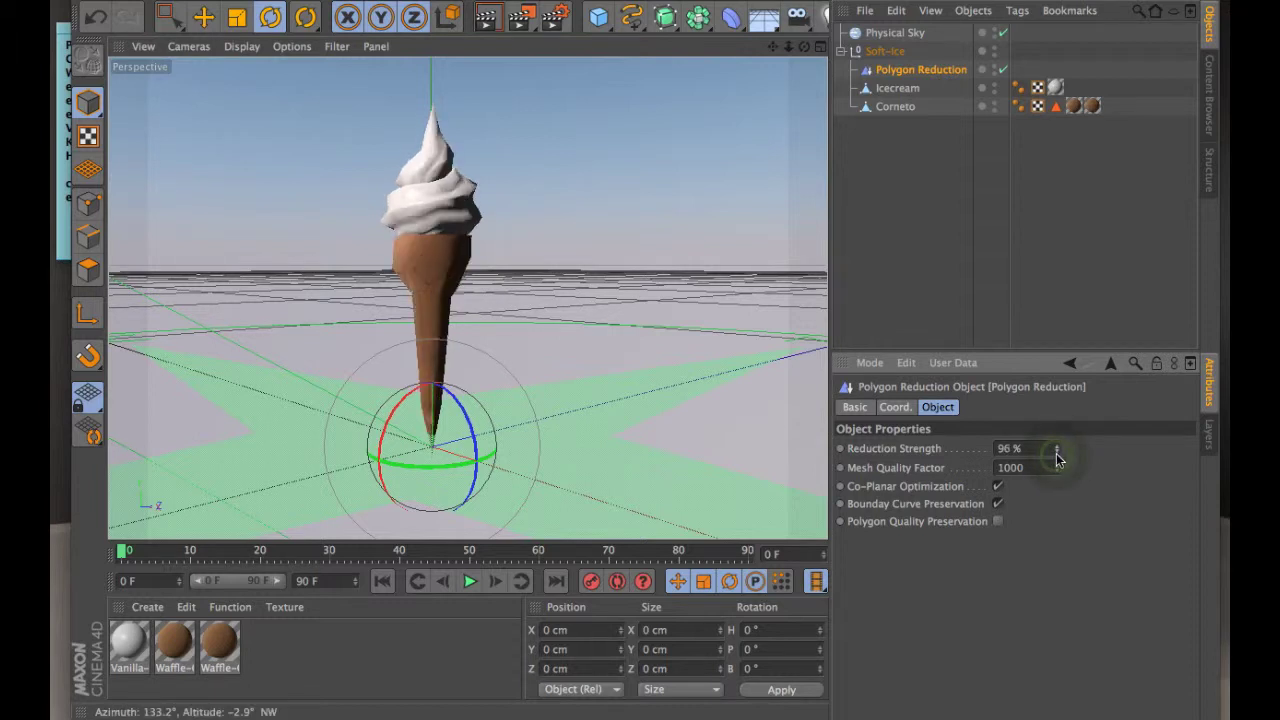
{"action": "left_click", "coordinate": [1056, 447]}
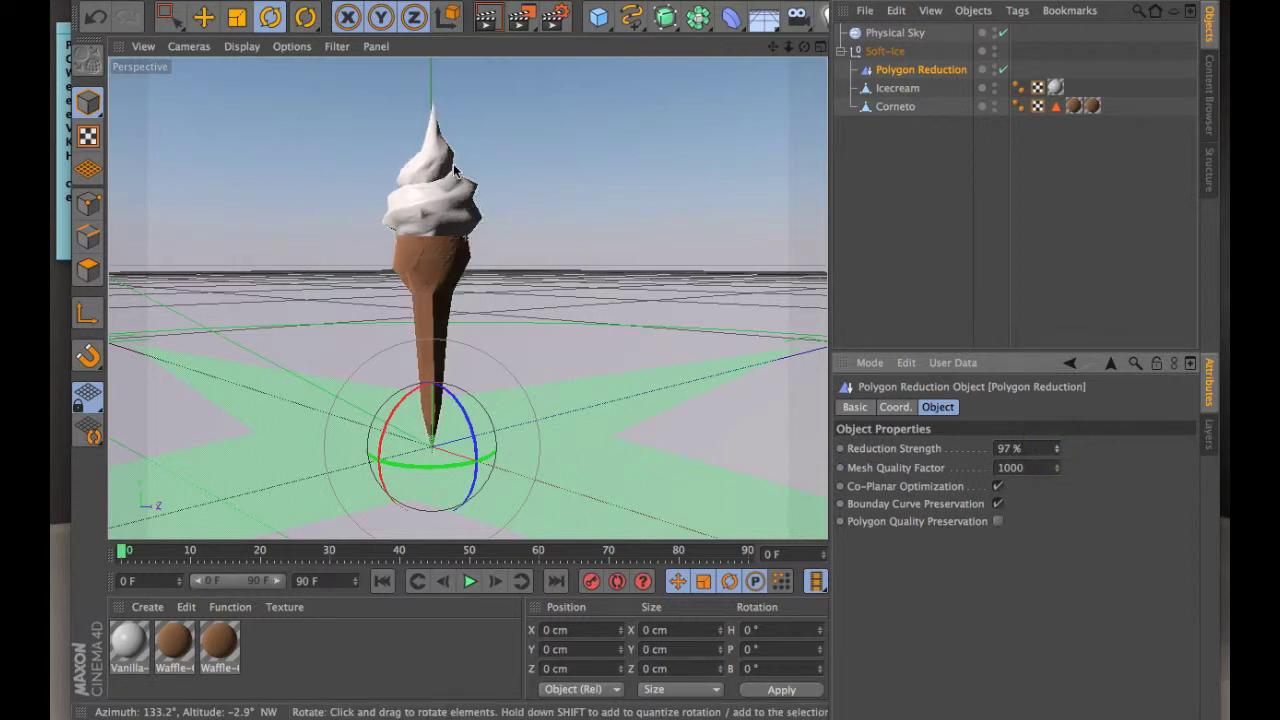
{"action": "left_click", "coordinate": [486, 20]}
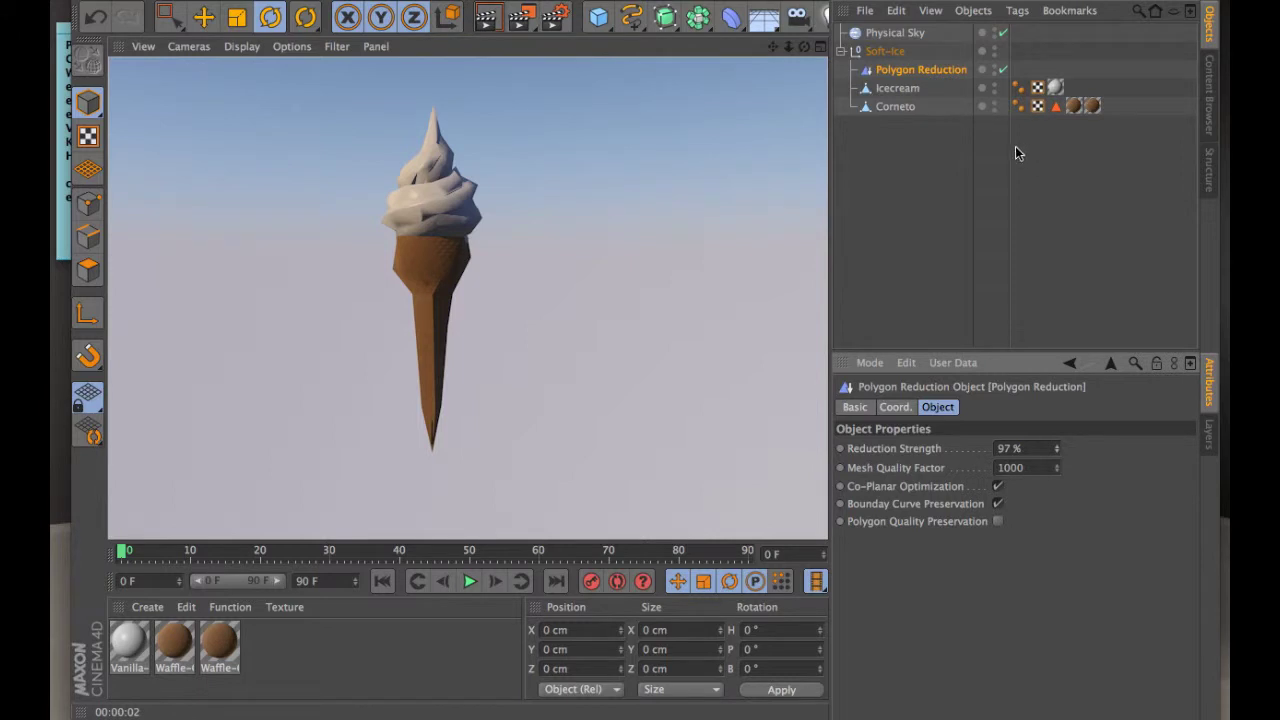
Set the Icecream object's Phong tag angle to 10°
{"action": "left_click", "coordinate": [884, 51]}
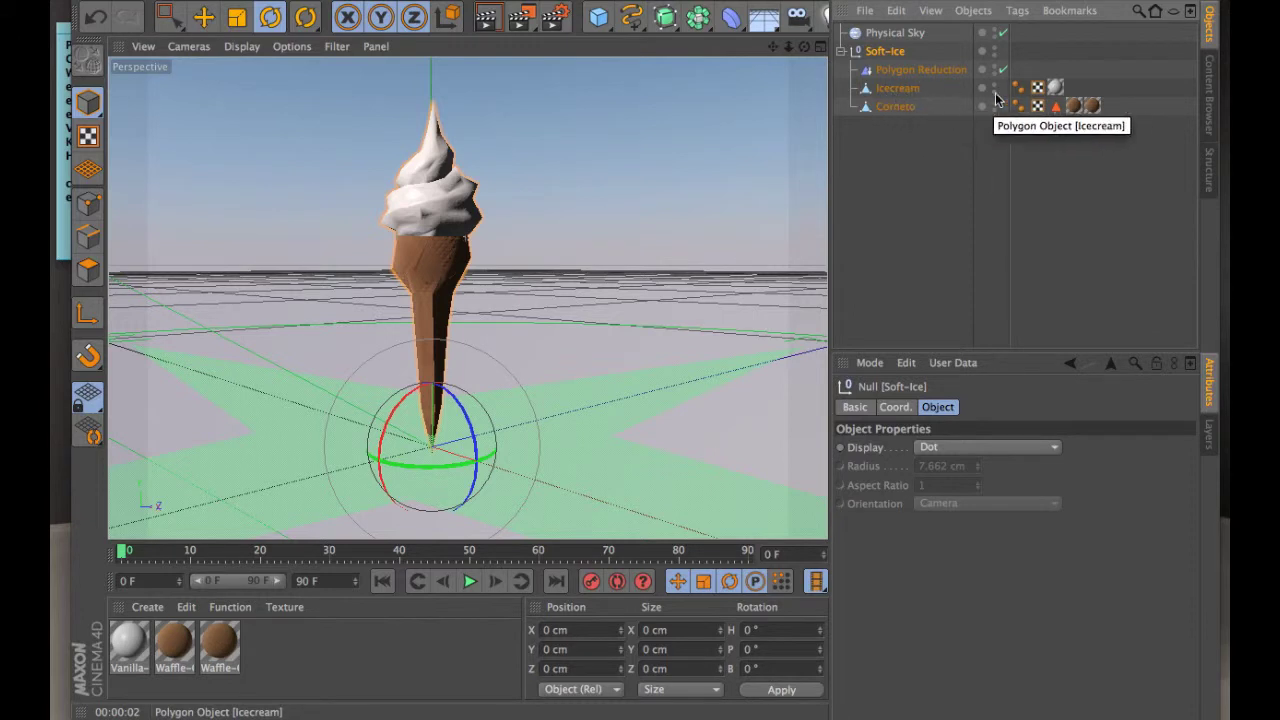
{"action": "left_click", "coordinate": [897, 89]}
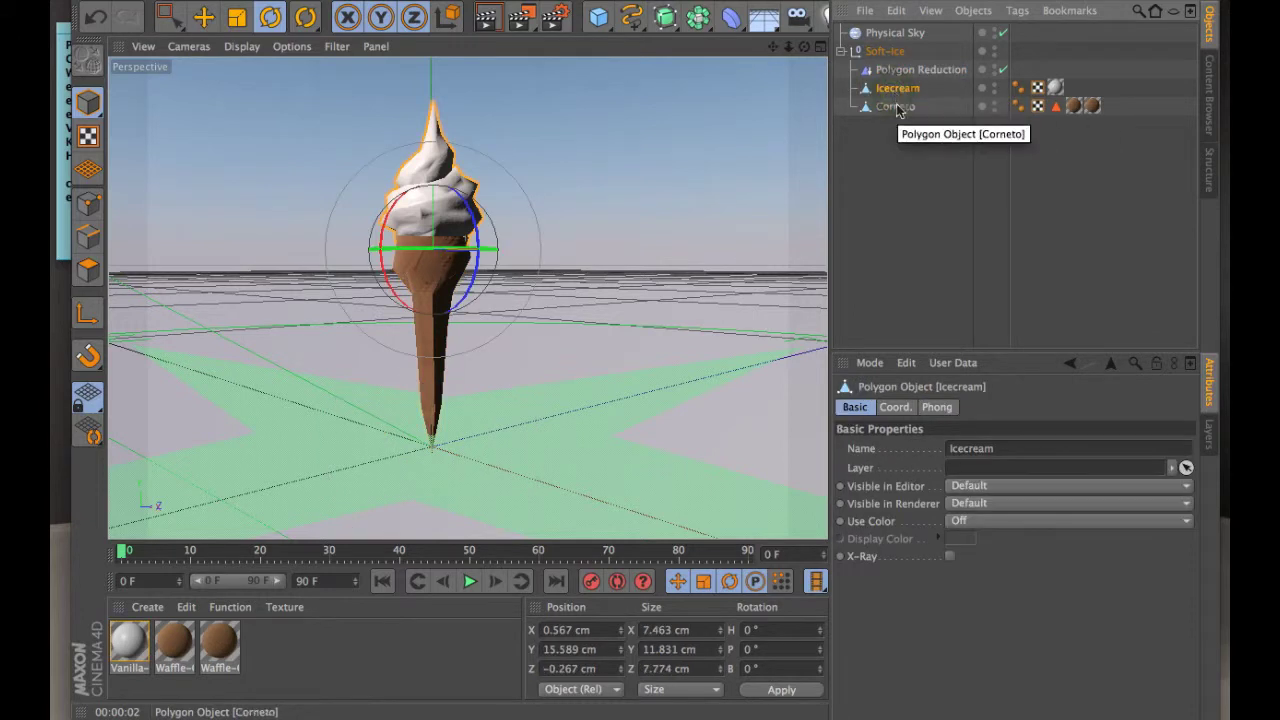
{"action": "left_click", "coordinate": [896, 107]}
{"action": "left_click", "coordinate": [897, 89]}
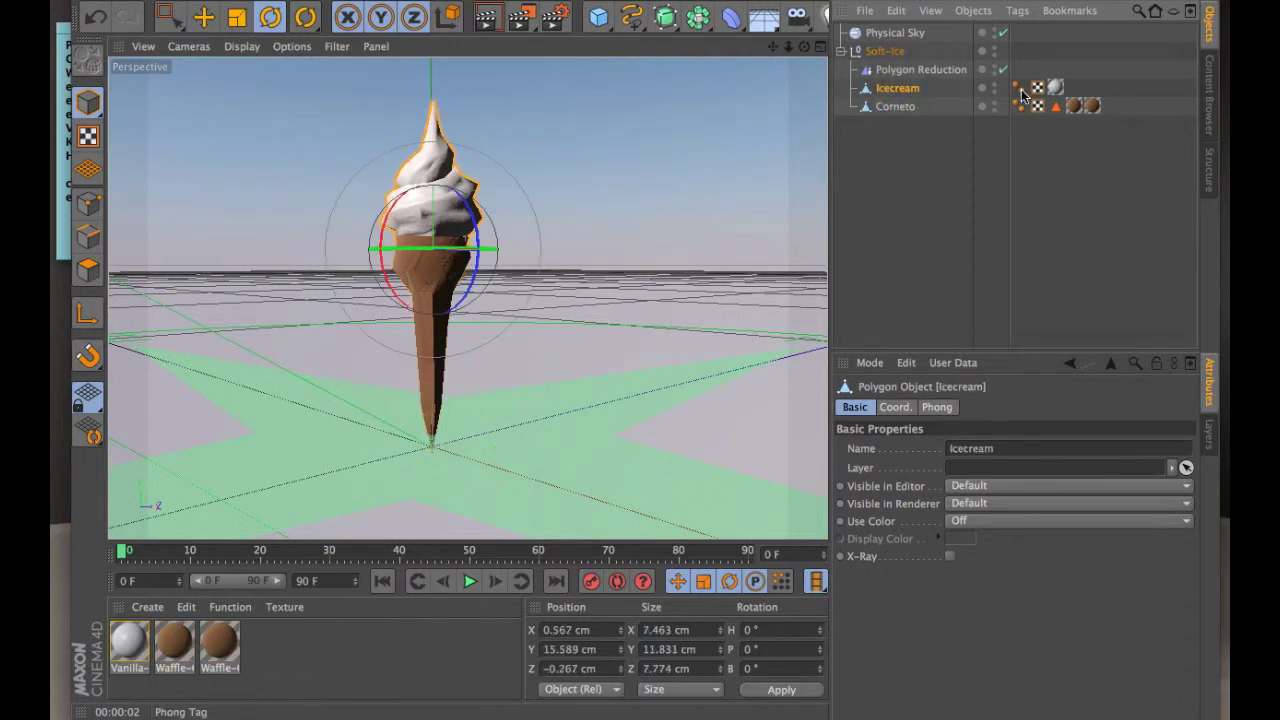
{"action": "left_click", "coordinate": [1020, 92]}
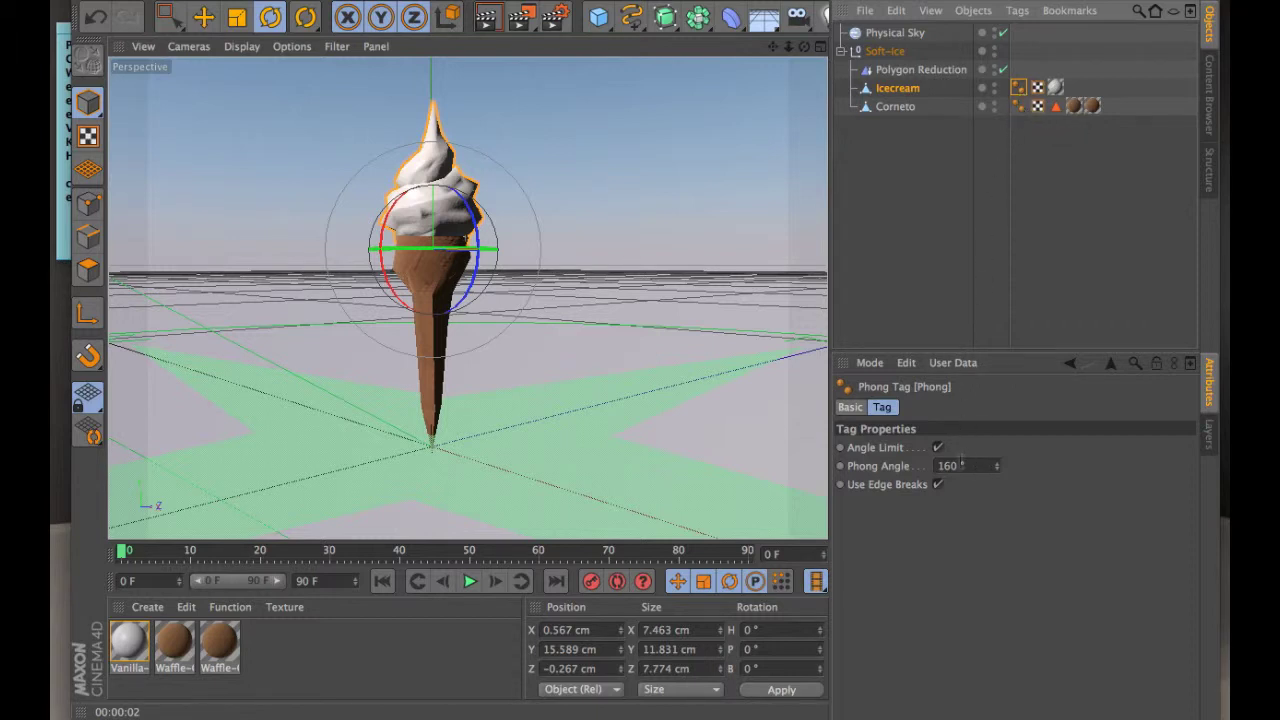
{"action": "double_click", "coordinate": [955, 466]}
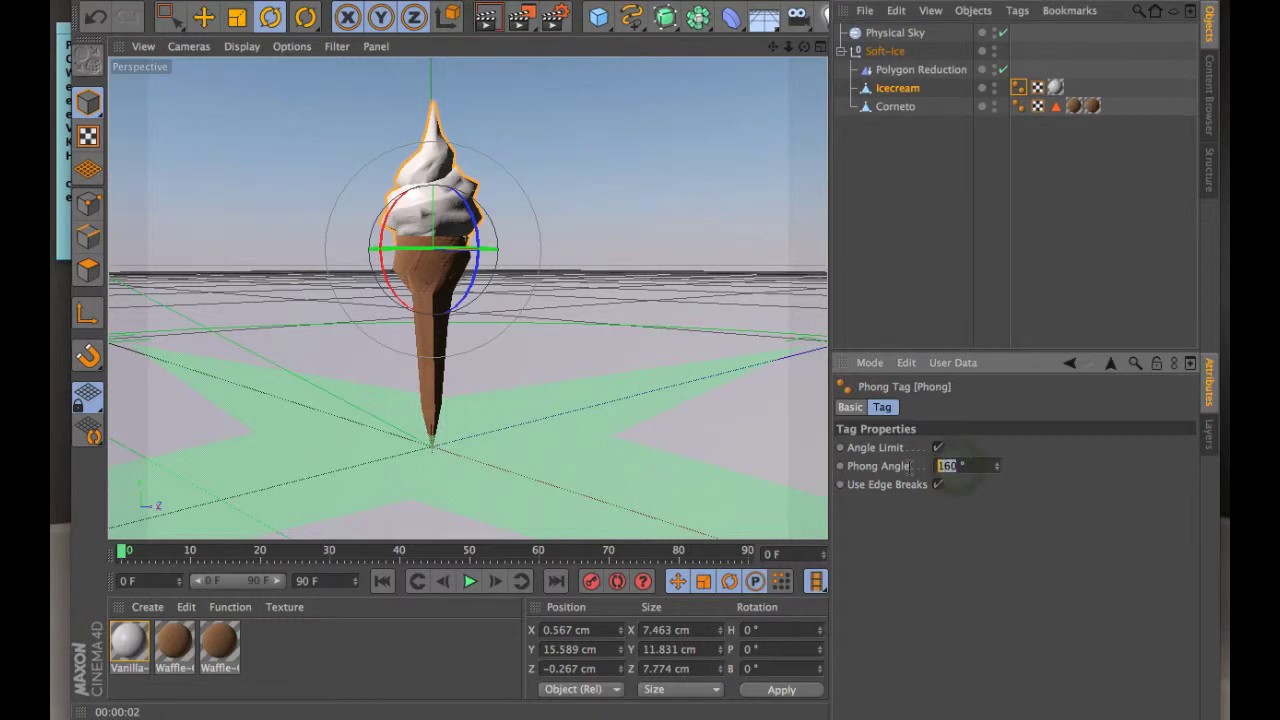
{"action": "type", "text": "1"}
{"action": "key", "text": "Return"}
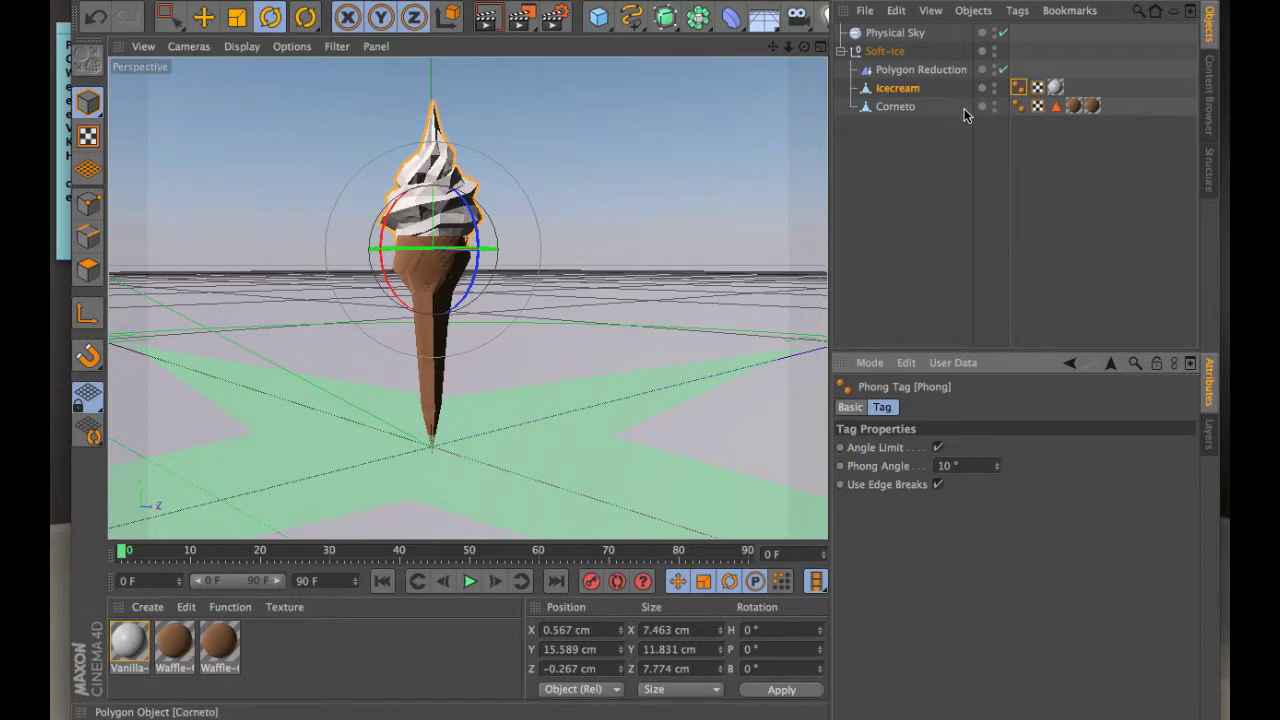
Set the Corneto cone's Phong tag angle to 10°
{"action": "left_click", "coordinate": [1018, 106]}
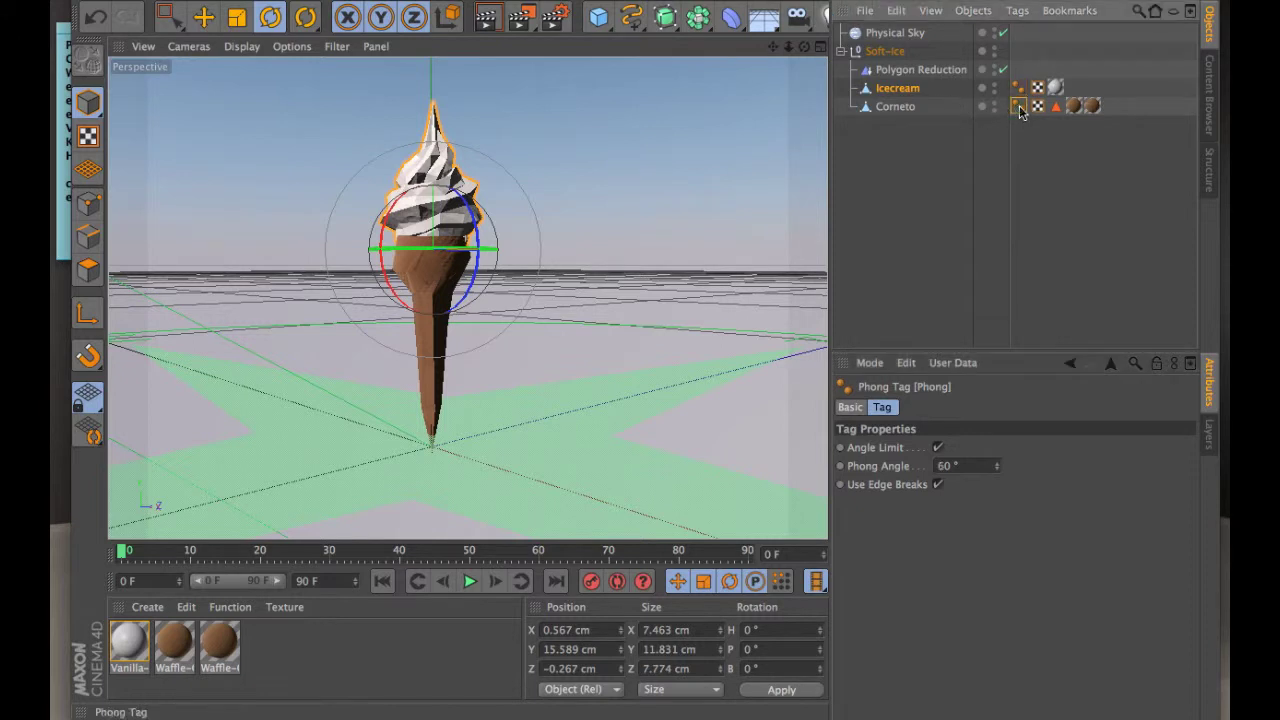
{"action": "double_click", "coordinate": [950, 466]}
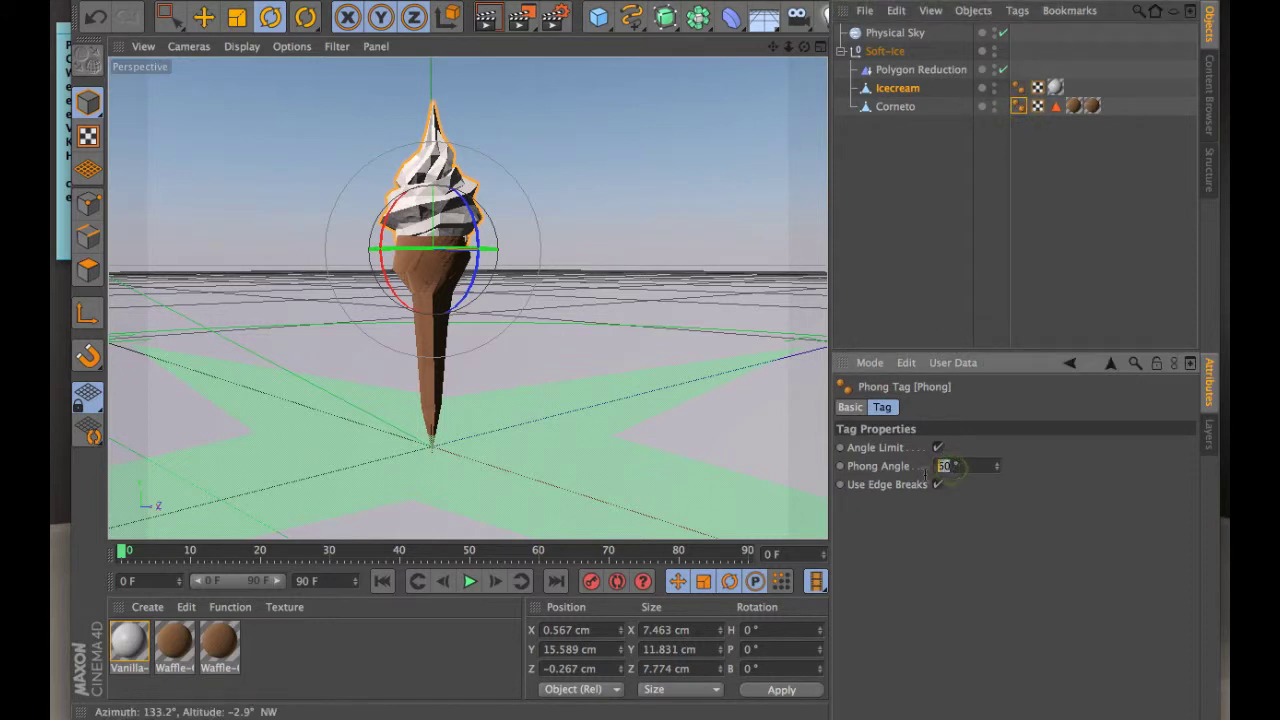
{"action": "type", "text": "10"}
{"action": "key", "text": "Return"}
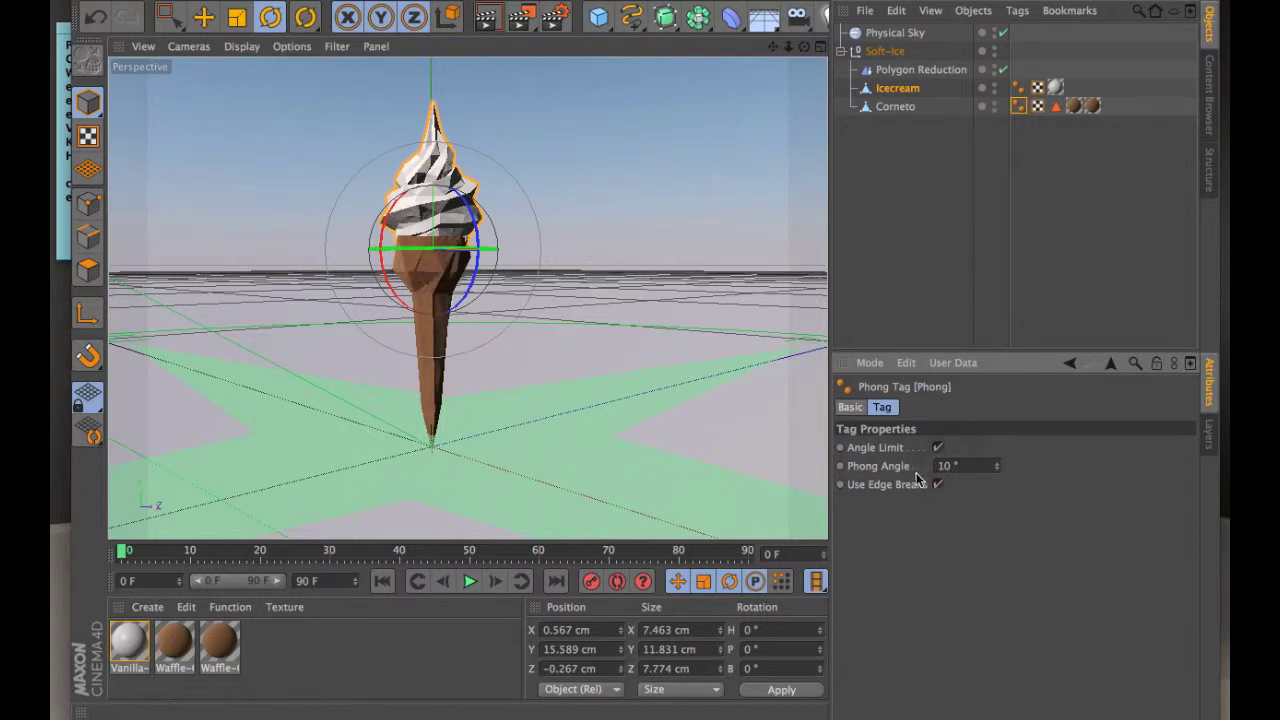
Render the faceted cone, then add a Displacer deformer (100% Strength, 10 cm Height)
{"action": "left_click", "coordinate": [491, 22]}
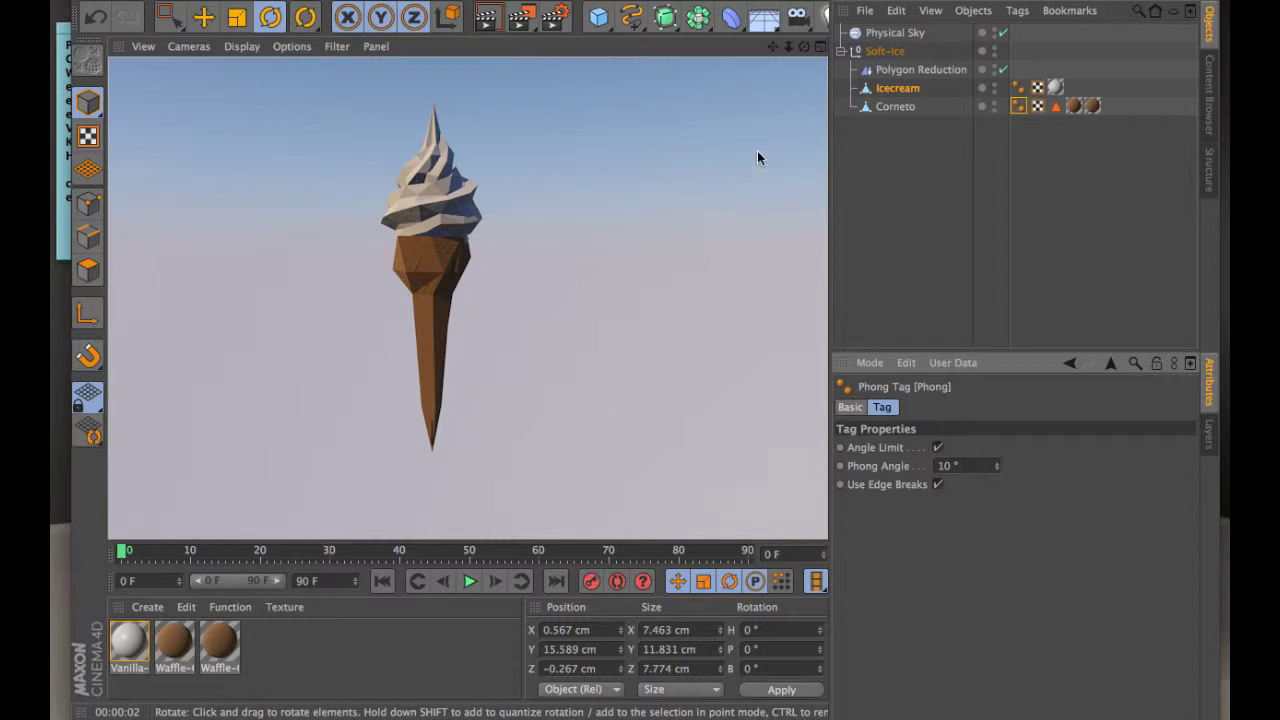
{"action": "left_click", "coordinate": [726, 18]}
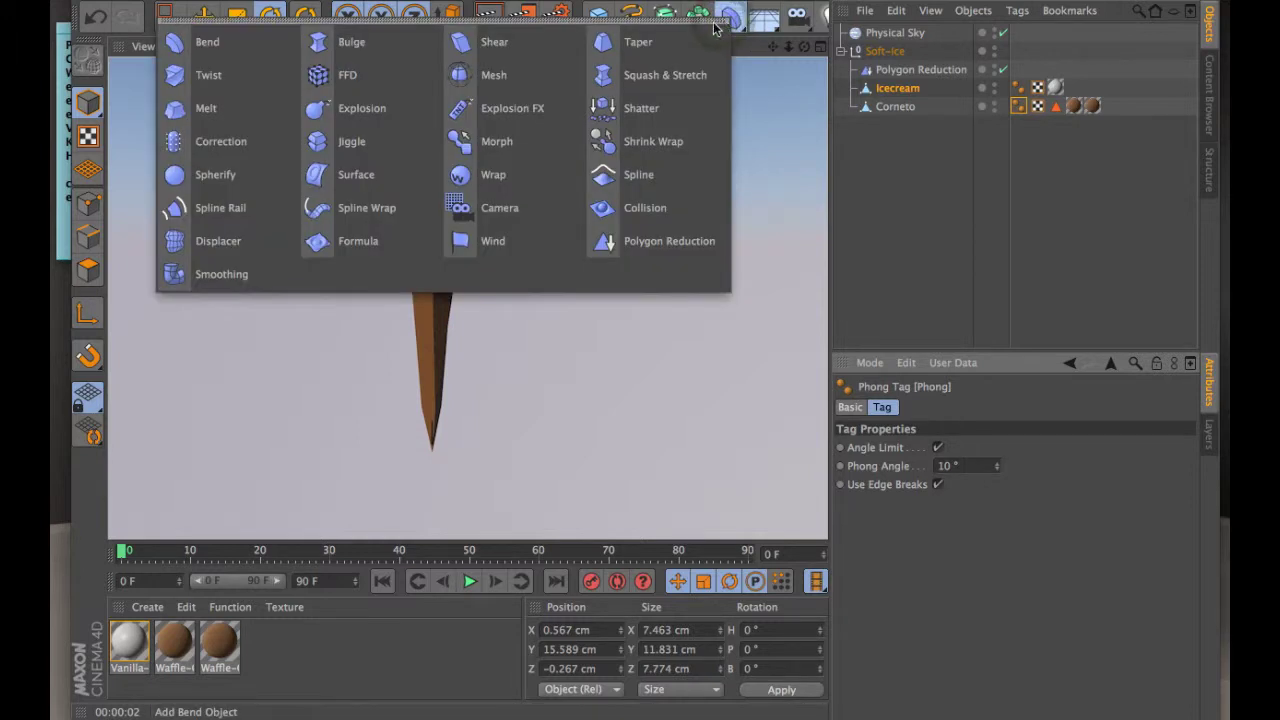
{"action": "left_click", "coordinate": [218, 241]}
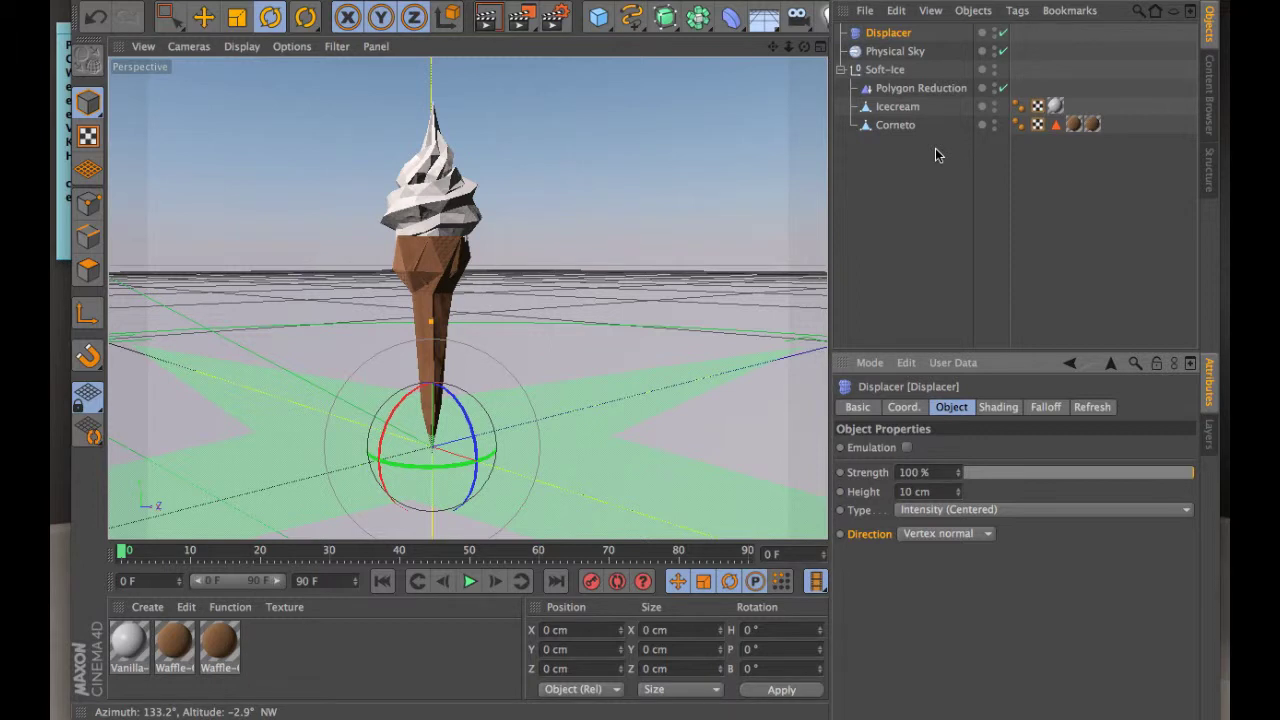
Start a new project with a 100 cm, 24-segment sphere displayed in Gouraud Shading (Lines)
{"action": "key", "text": "ctrl+n"}
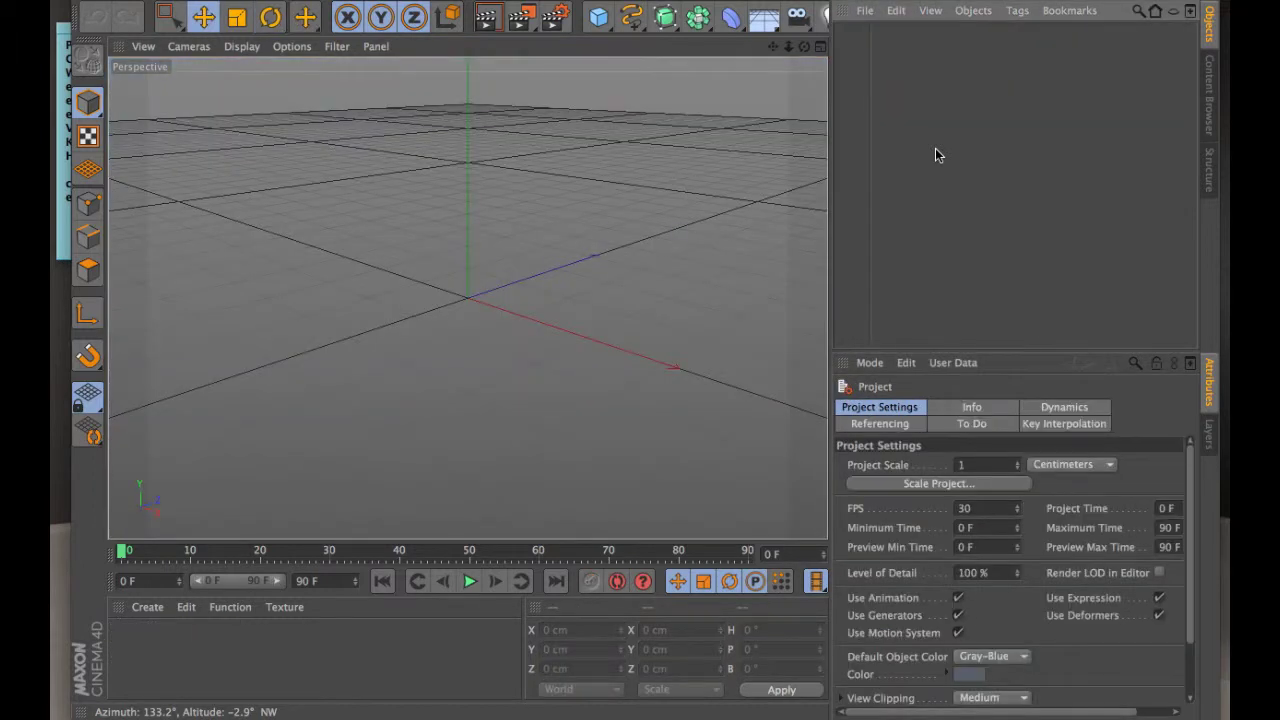
{"action": "left_click", "coordinate": [598, 17]}
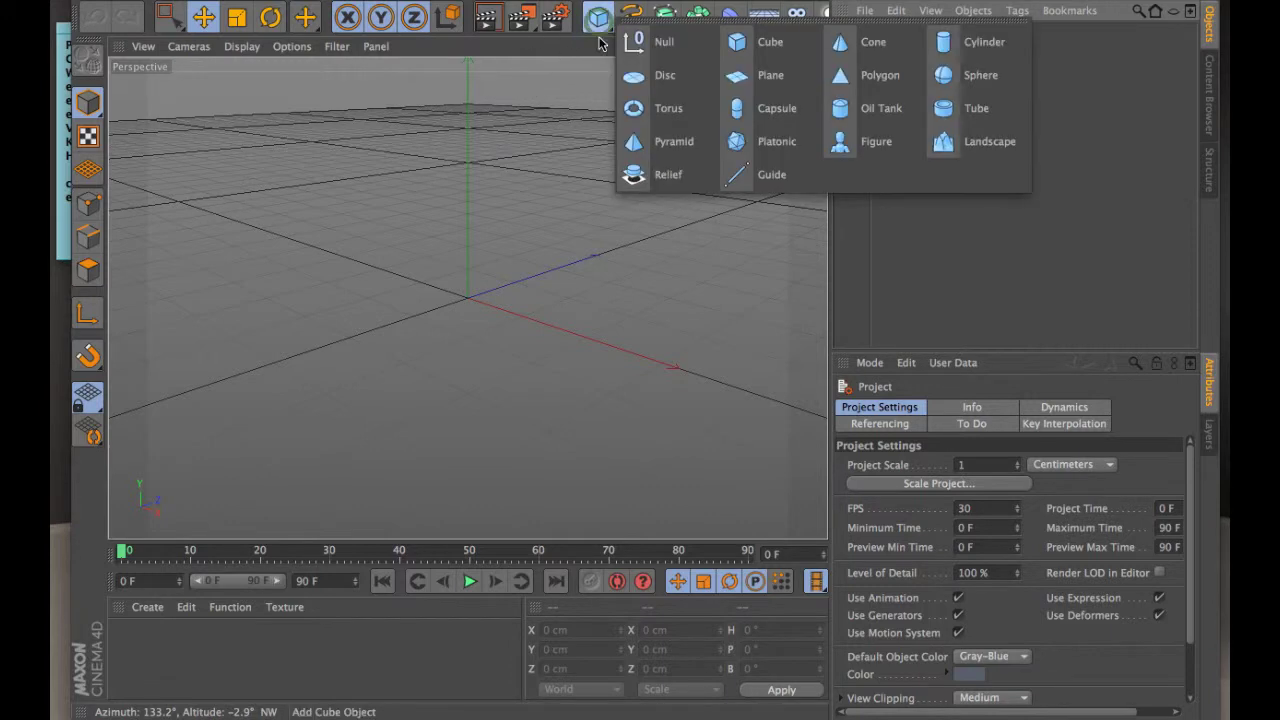
{"action": "left_click", "coordinate": [960, 79]}
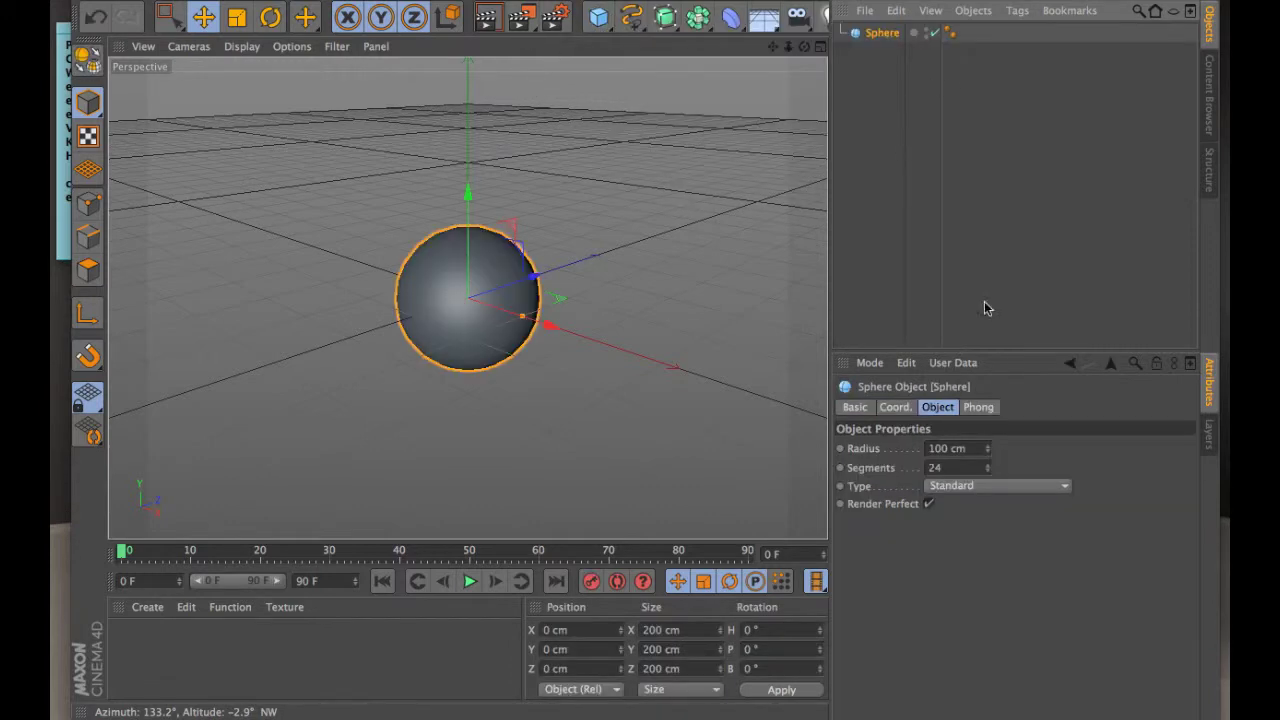
{"action": "left_click", "coordinate": [241, 46]}
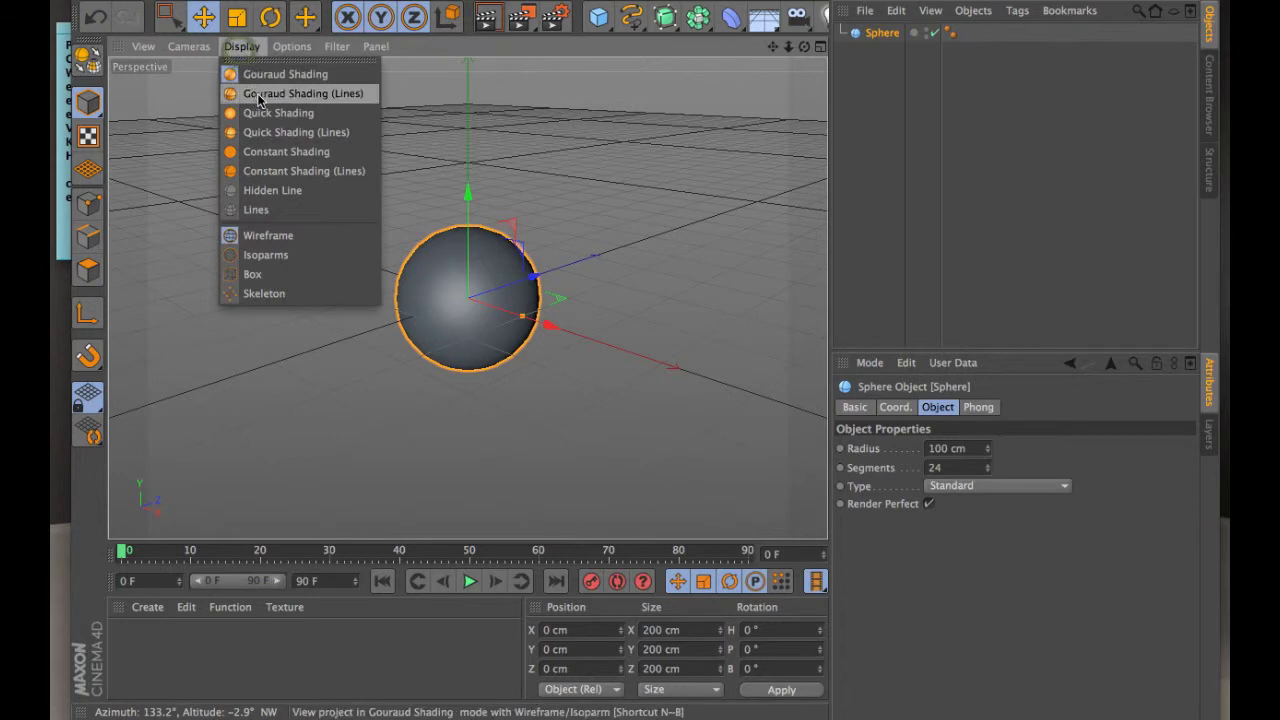
{"action": "left_click", "coordinate": [250, 91]}
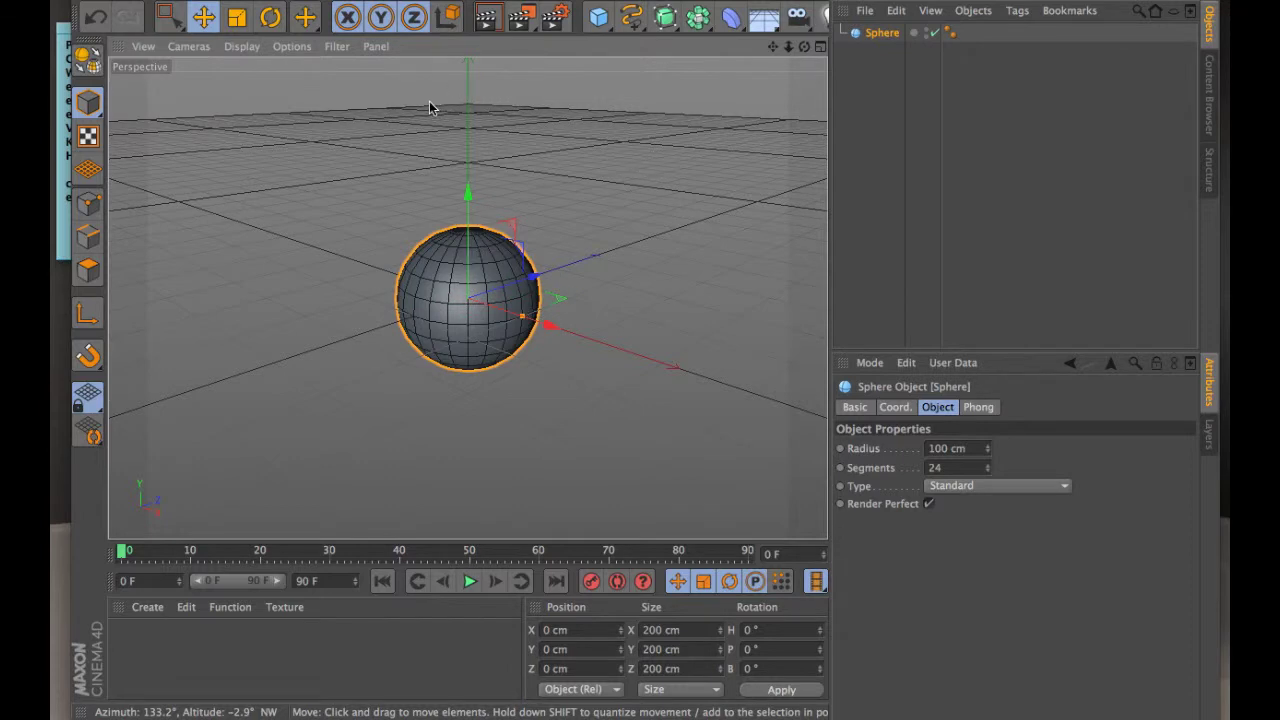
Make the sphere editable with C and triangulate all its polygons
{"action": "key", "text": "c"}
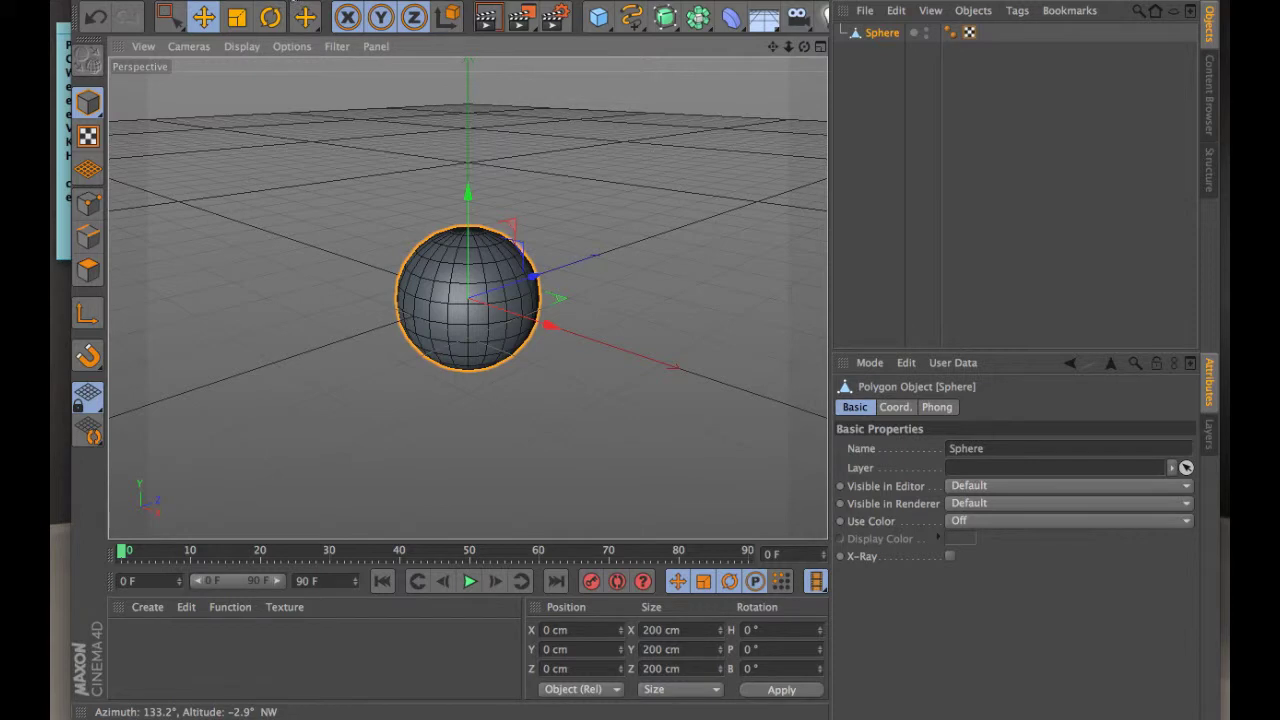
{"action": "left_click", "coordinate": [285, 1]}
{"action": "mouse_move", "coordinate": [285, 34]}
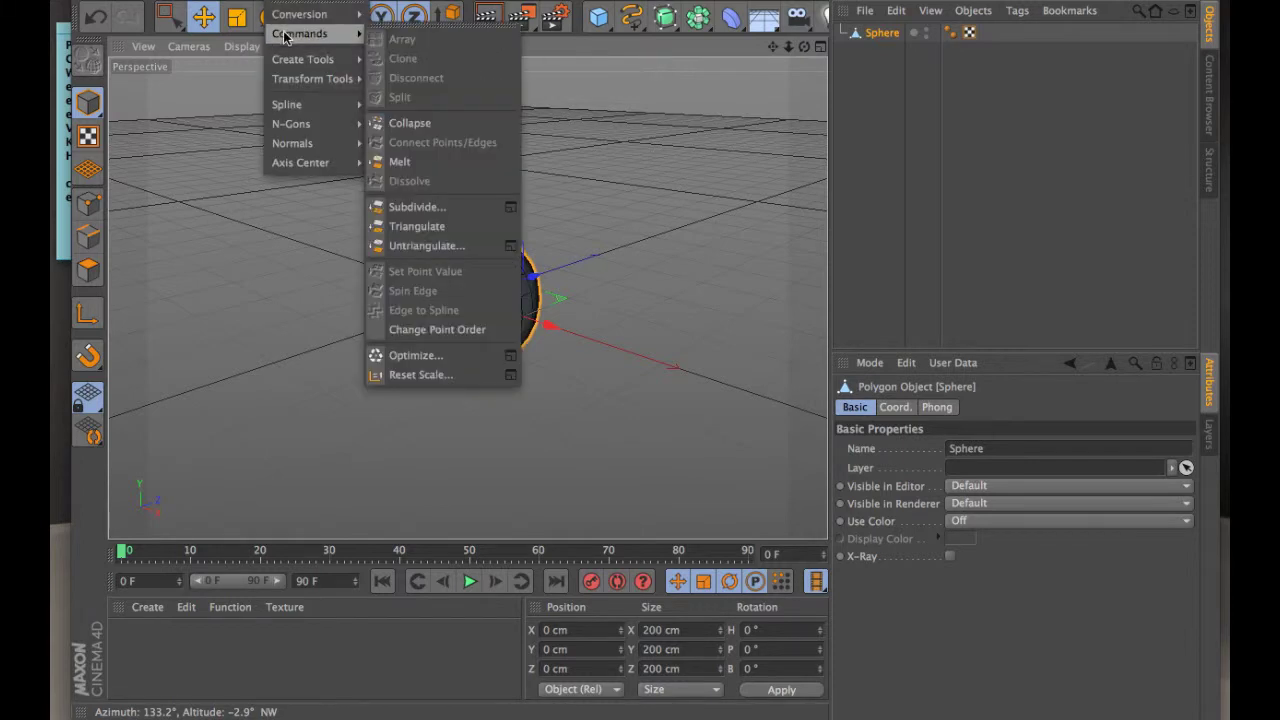
{"action": "left_click", "coordinate": [417, 226]}
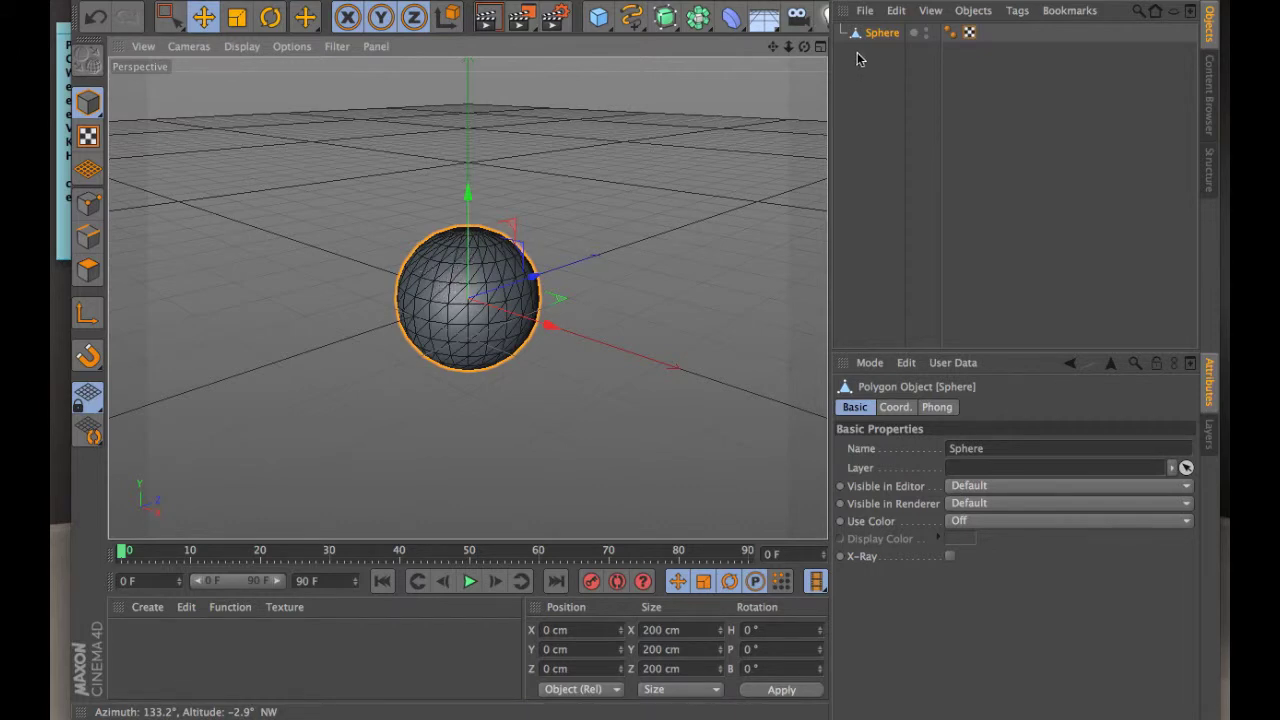
Add a Displacer as a child of Sphere and set its shader to Noise
{"action": "left_click", "coordinate": [731, 19]}
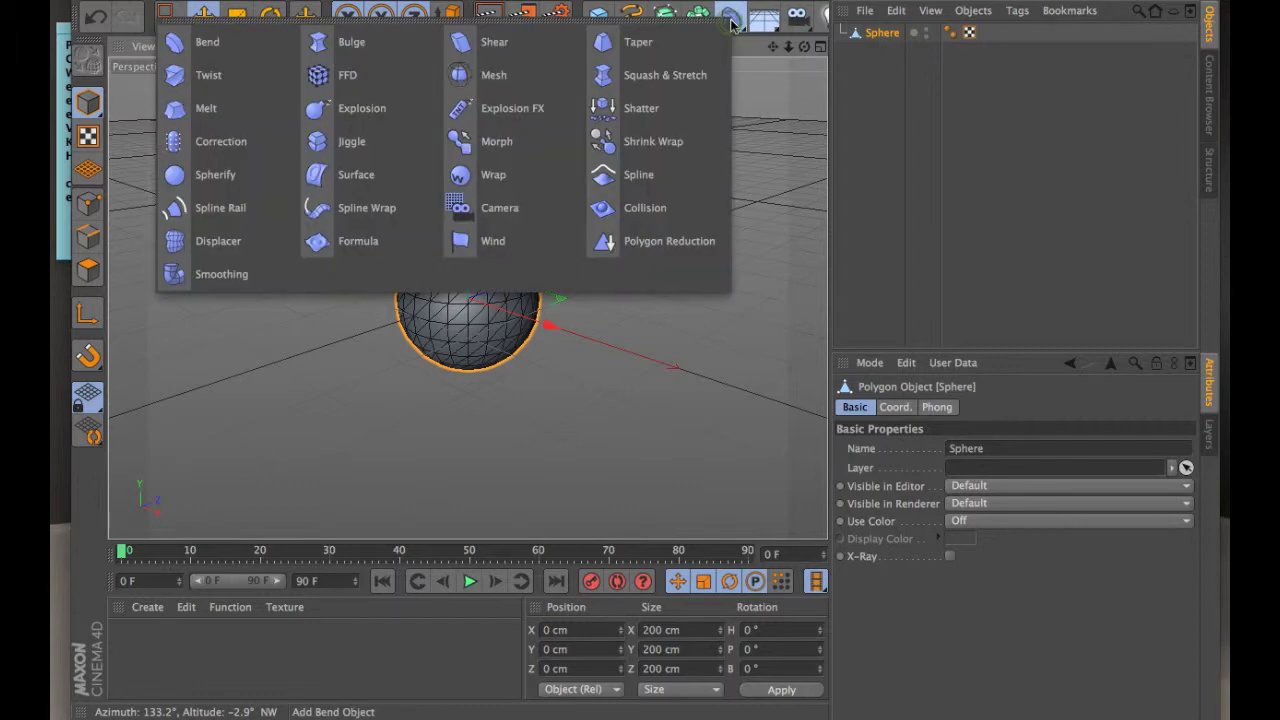
{"action": "left_click", "coordinate": [215, 241]}
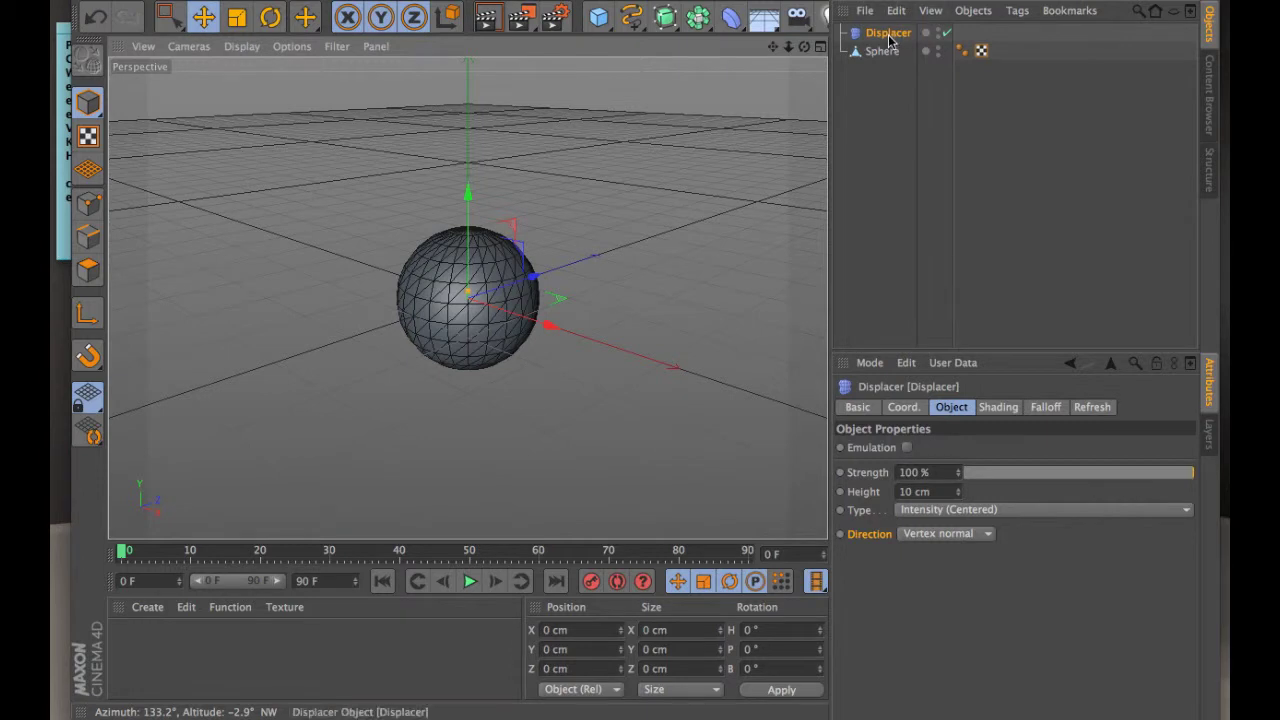
{"action": "left_click_drag", "start_coordinate": [889, 34], "coordinate": [886, 56]}
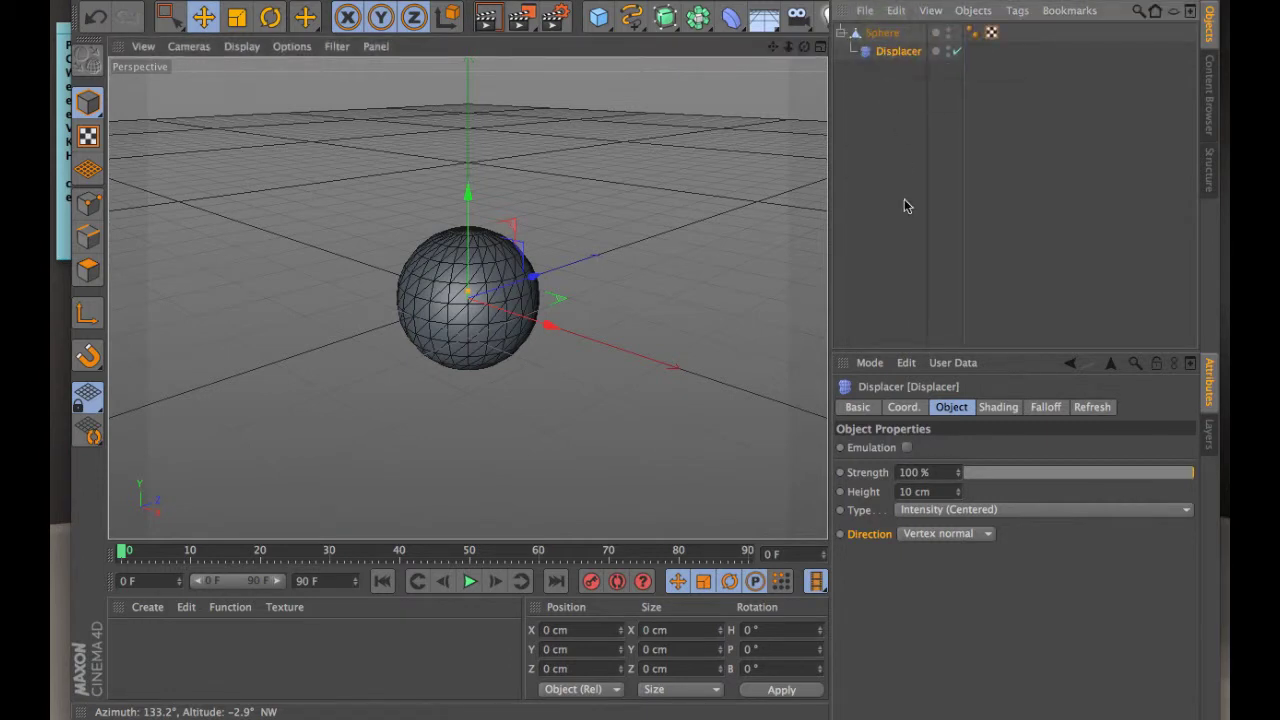
{"action": "left_click", "coordinate": [996, 408]}
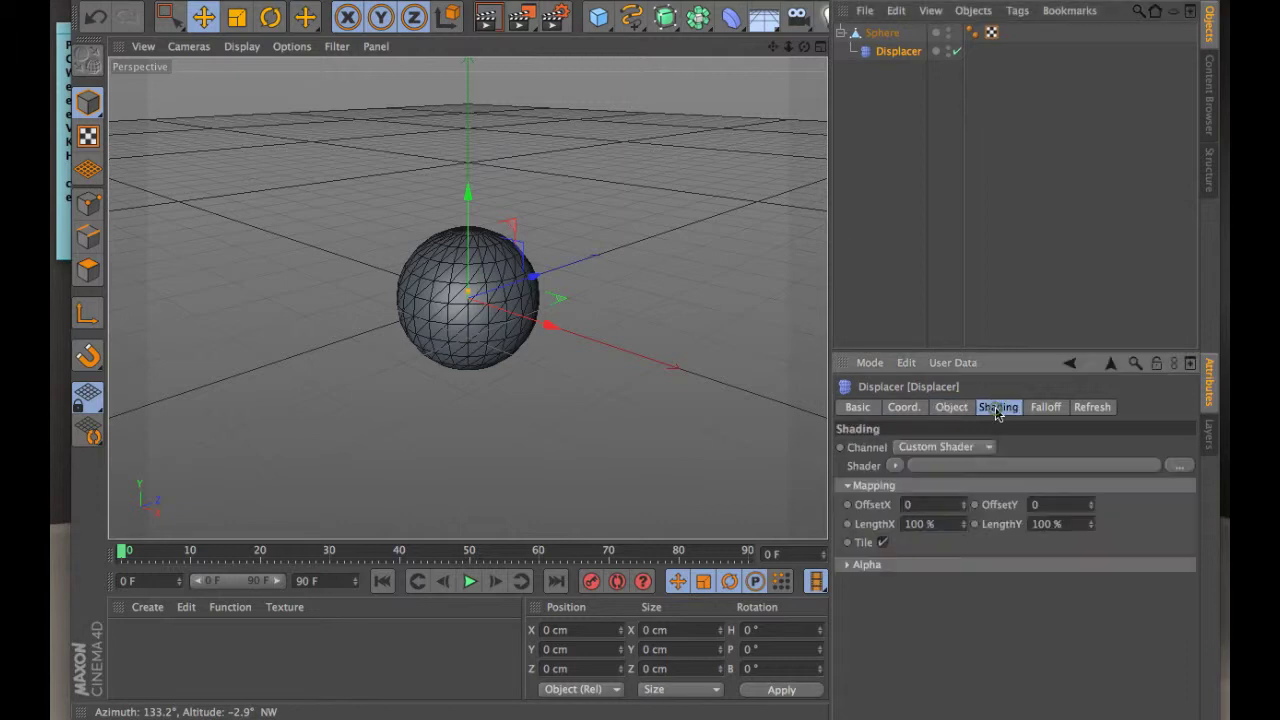
{"action": "left_click", "coordinate": [896, 467]}
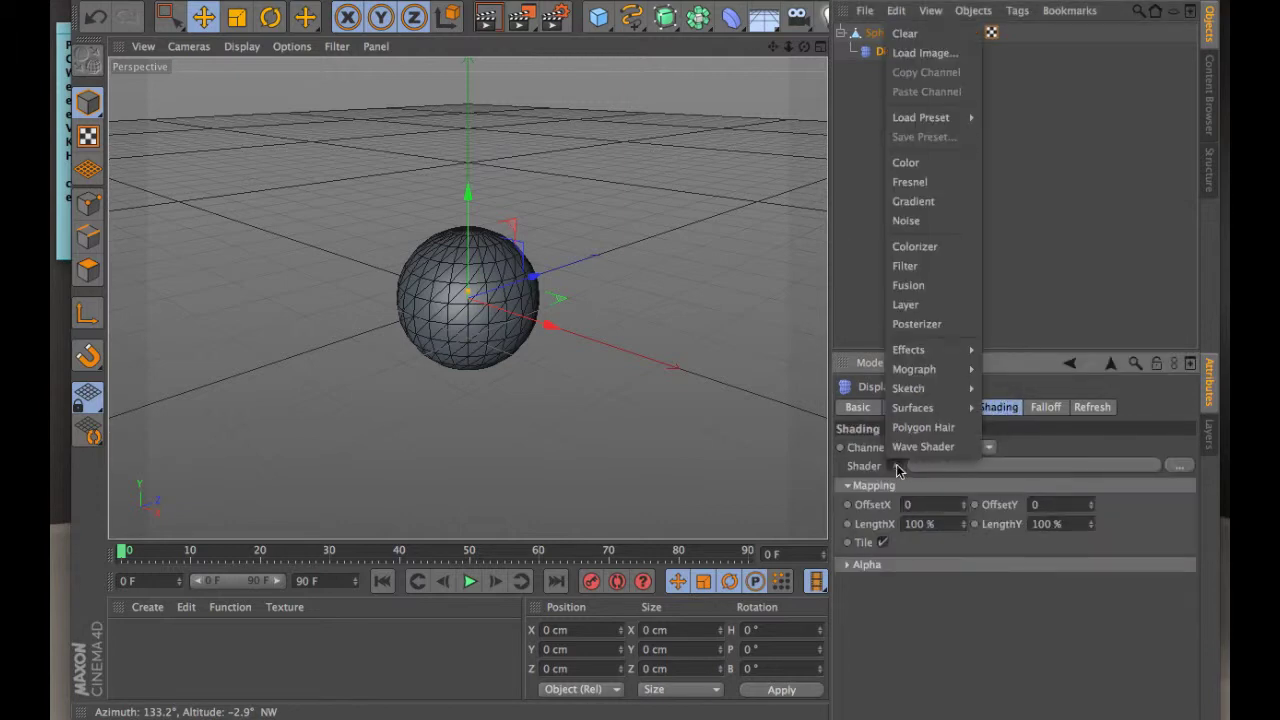
{"action": "left_click", "coordinate": [915, 225]}
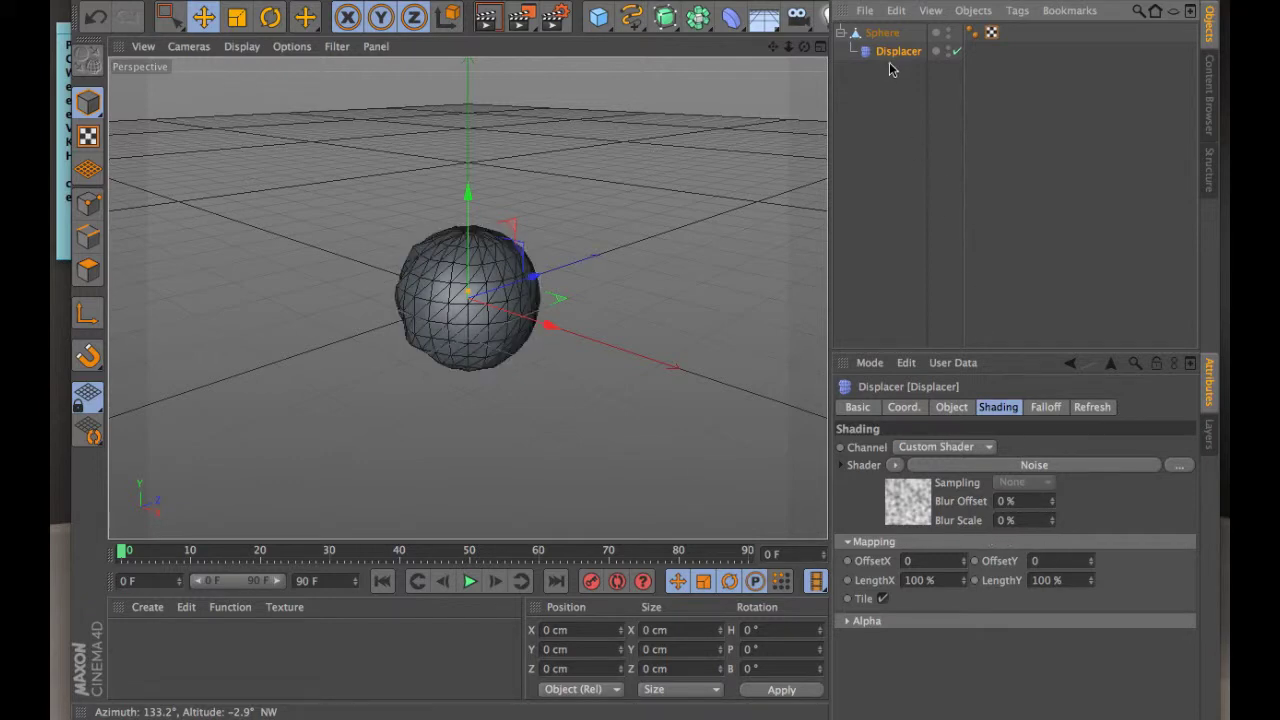
Raise the Displacer Strength to 249% and zoom in on the jagged sphere
{"action": "left_click", "coordinate": [956, 410]}
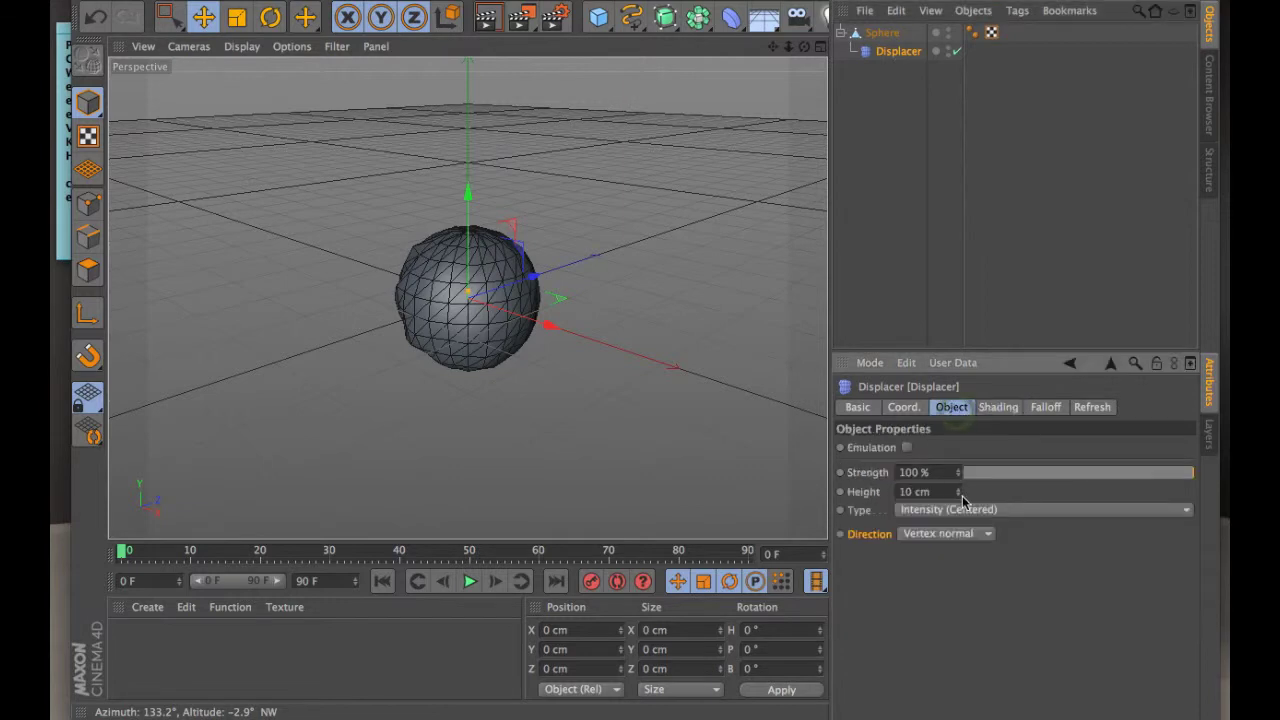
{"action": "left_click_drag", "start_coordinate": [958, 474], "coordinate": [959, 478]}
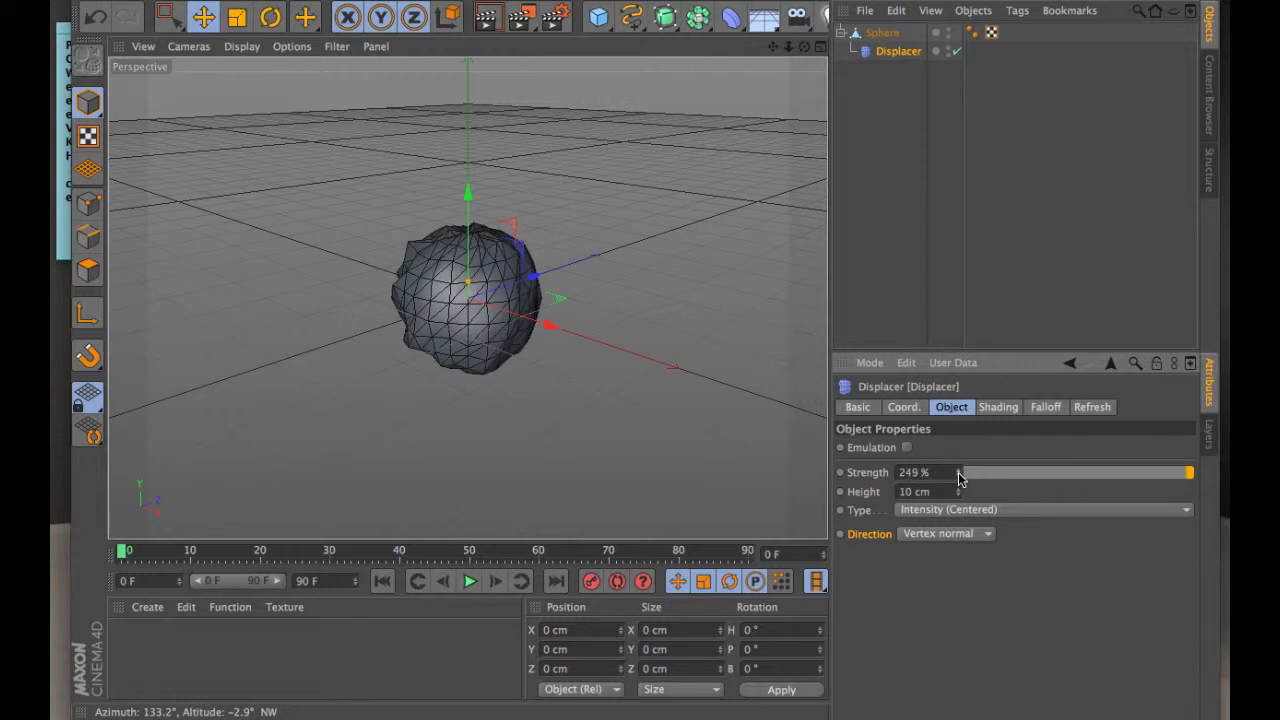
{"action": "left_click_drag", "start_coordinate": [959, 478], "coordinate": [958, 478]}
{"action": "mouse_move", "coordinate": [788, 46]}
{"action": "left_mouse_down"}
{"action": "mouse_move", "coordinate": [772, 48]}
{"action": "mouse_move", "coordinate": [791, 53]}
{"action": "left_mouse_up"}
{"action": "scroll", "coordinate": [640, 340], "scroll_direction": "up", "scroll_amount": 6}
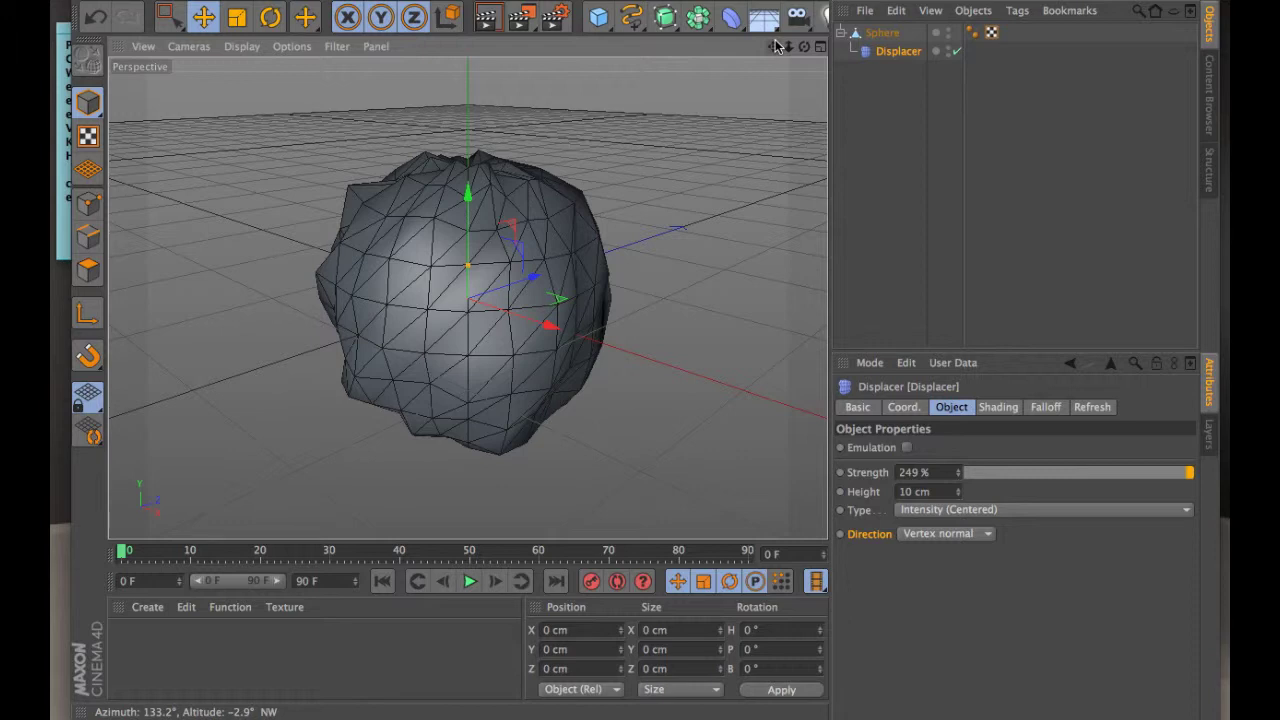
Set the Sphere's Phong tag angle to 10° and render a preview in the viewport
{"action": "left_click", "coordinate": [972, 33]}
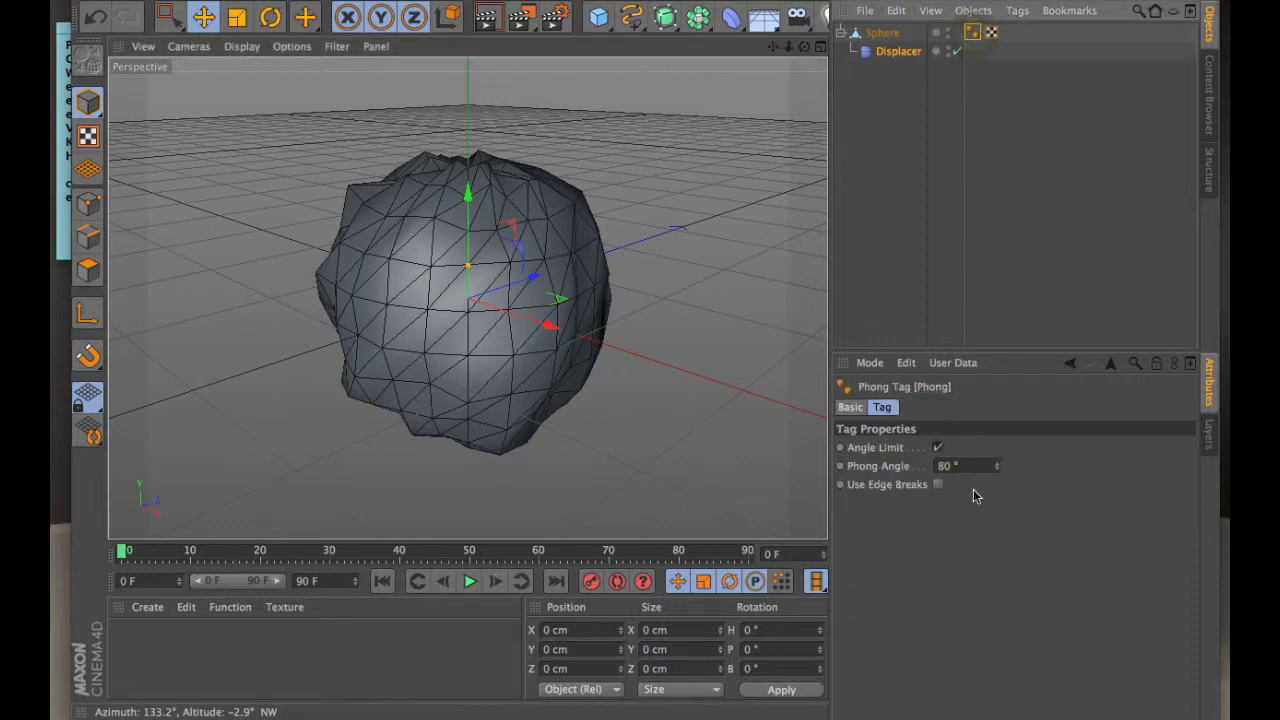
{"action": "double_click", "coordinate": [948, 466]}
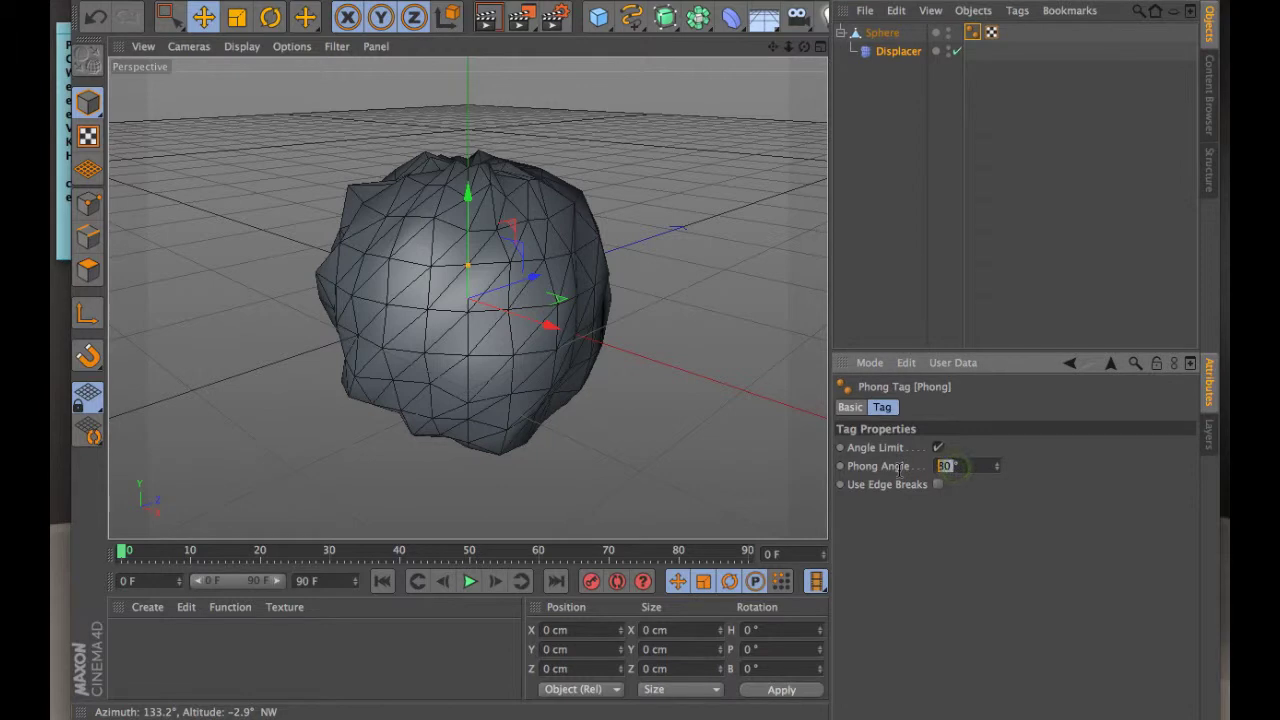
{"action": "type", "text": "10"}
{"action": "key", "text": "Return"}
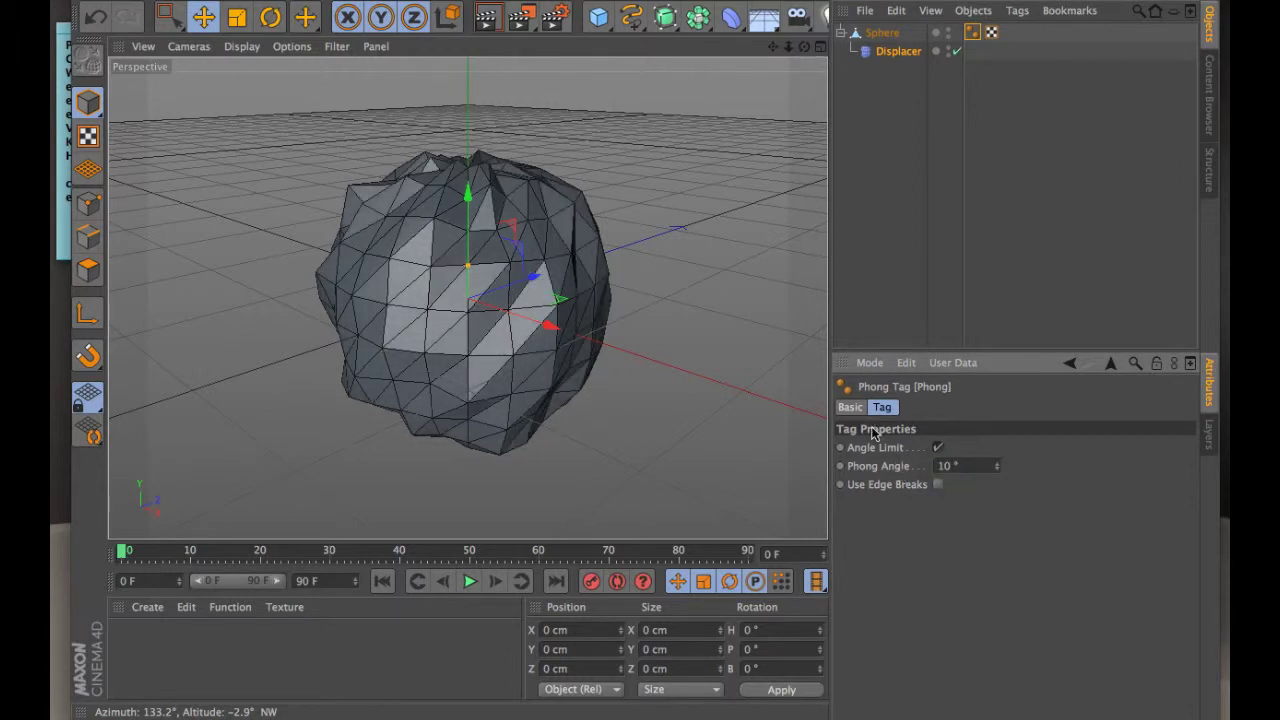
{"action": "left_click", "coordinate": [487, 16]}
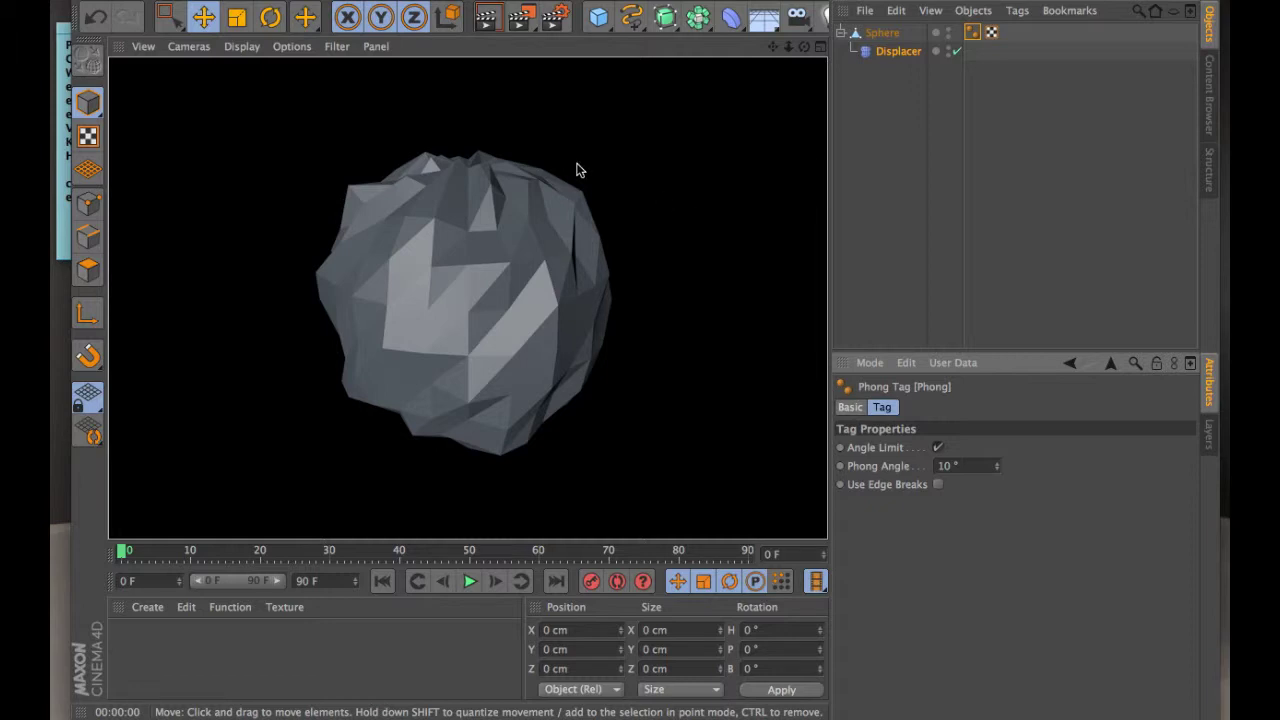
Add a Physical Sky, orbit to a horizon view, and render the rock against the sky
{"action": "left_click", "coordinate": [166, 3]}
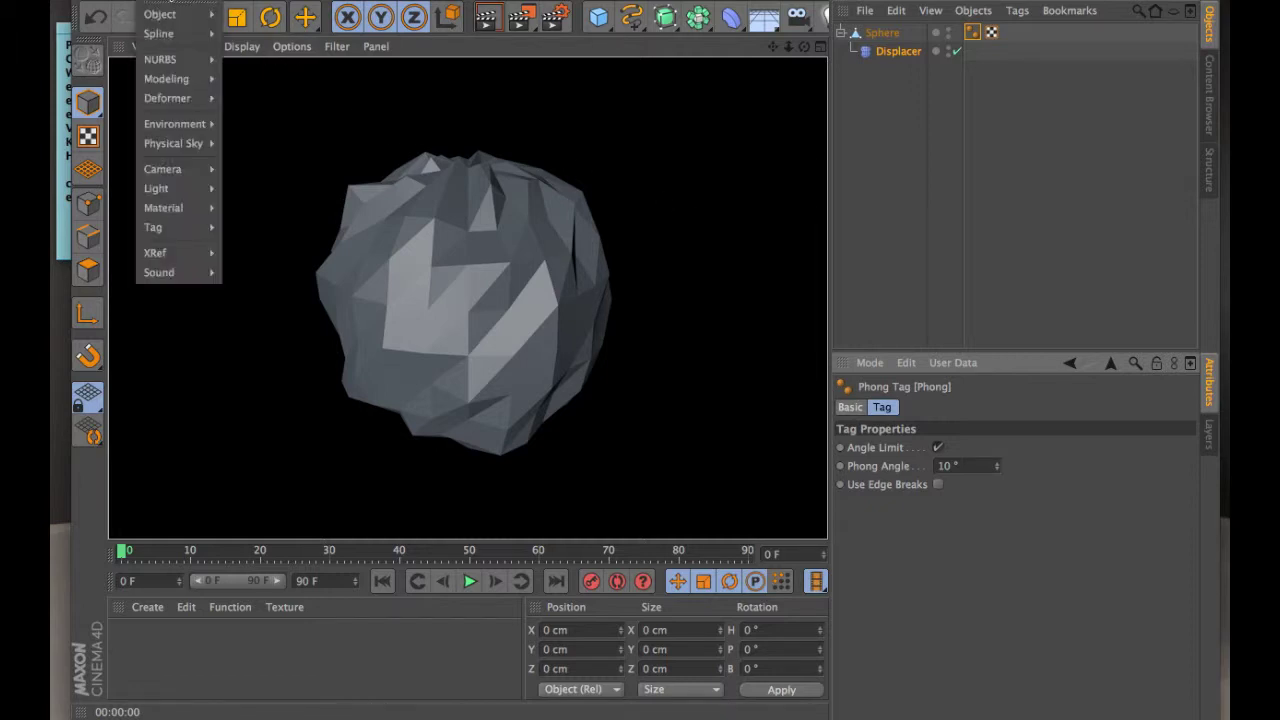
{"action": "mouse_move", "coordinate": [200, 145]}
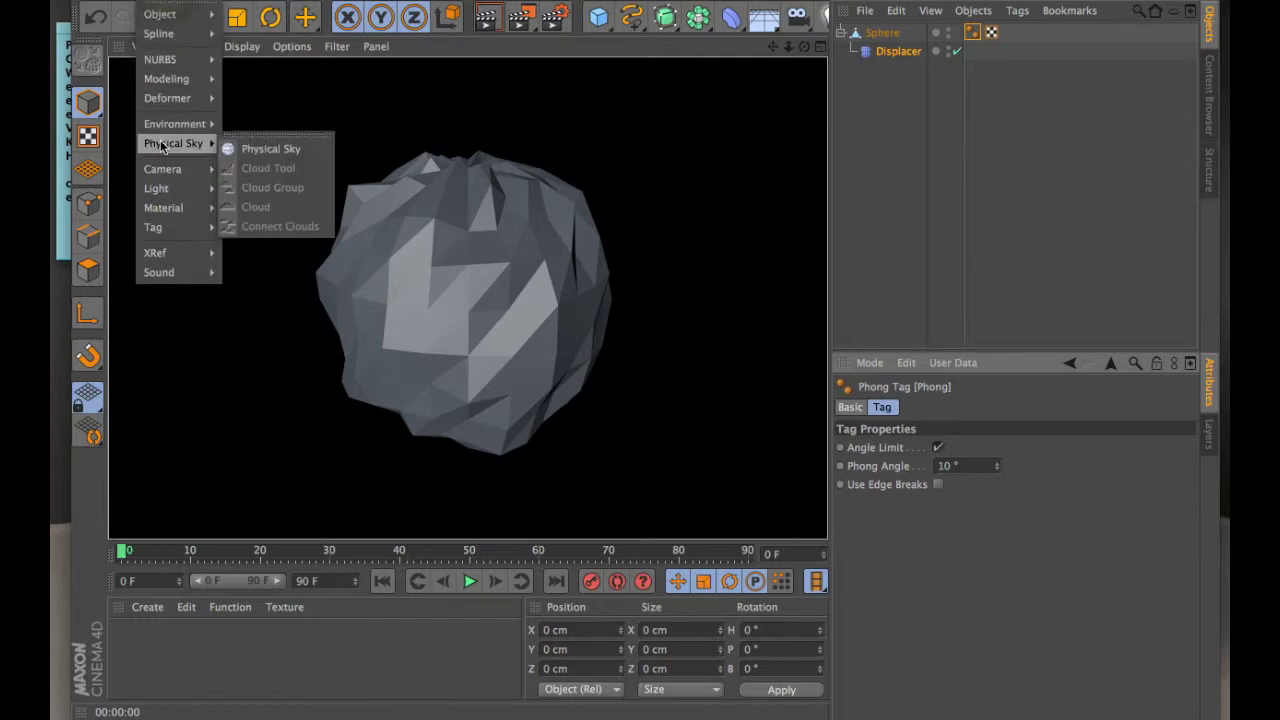
{"action": "left_click", "coordinate": [255, 149]}
{"action": "mouse_move", "coordinate": [805, 53]}
{"action": "left_mouse_down"}
{"action": "mouse_move", "coordinate": [805, 120]}
{"action": "mouse_move", "coordinate": [805, 50]}
{"action": "left_mouse_up"}
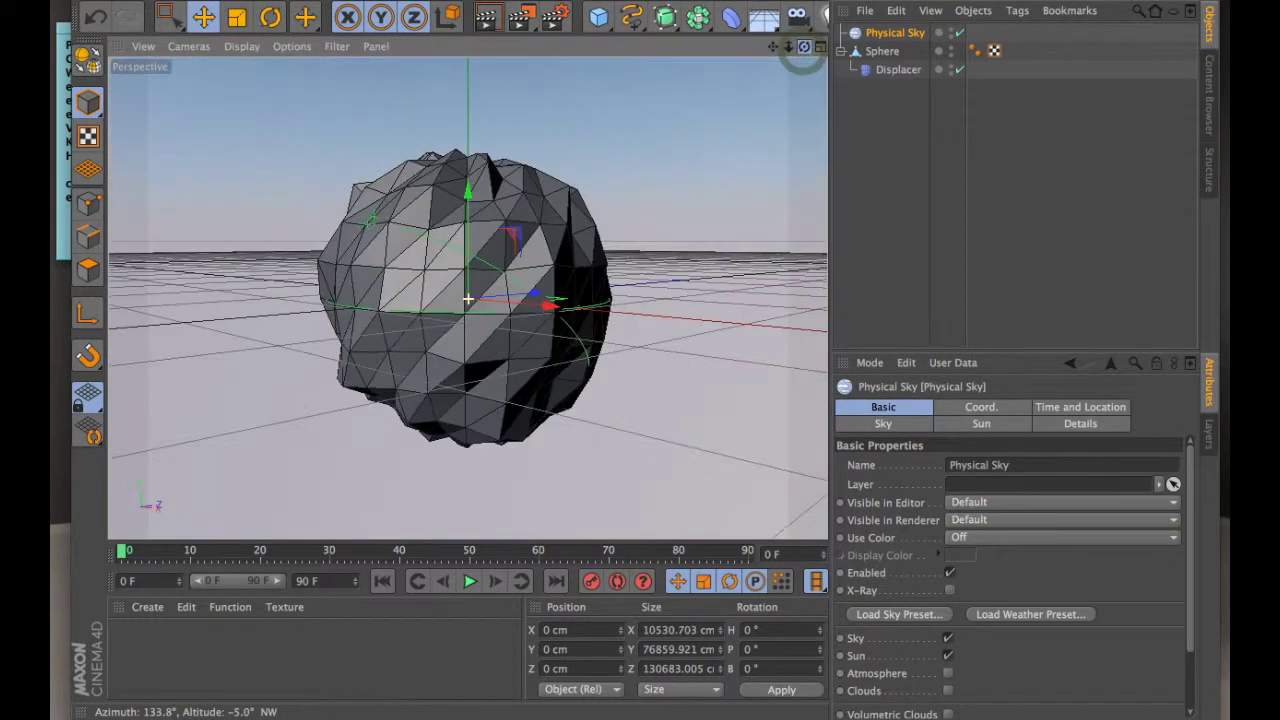
{"action": "left_click", "coordinate": [487, 22]}
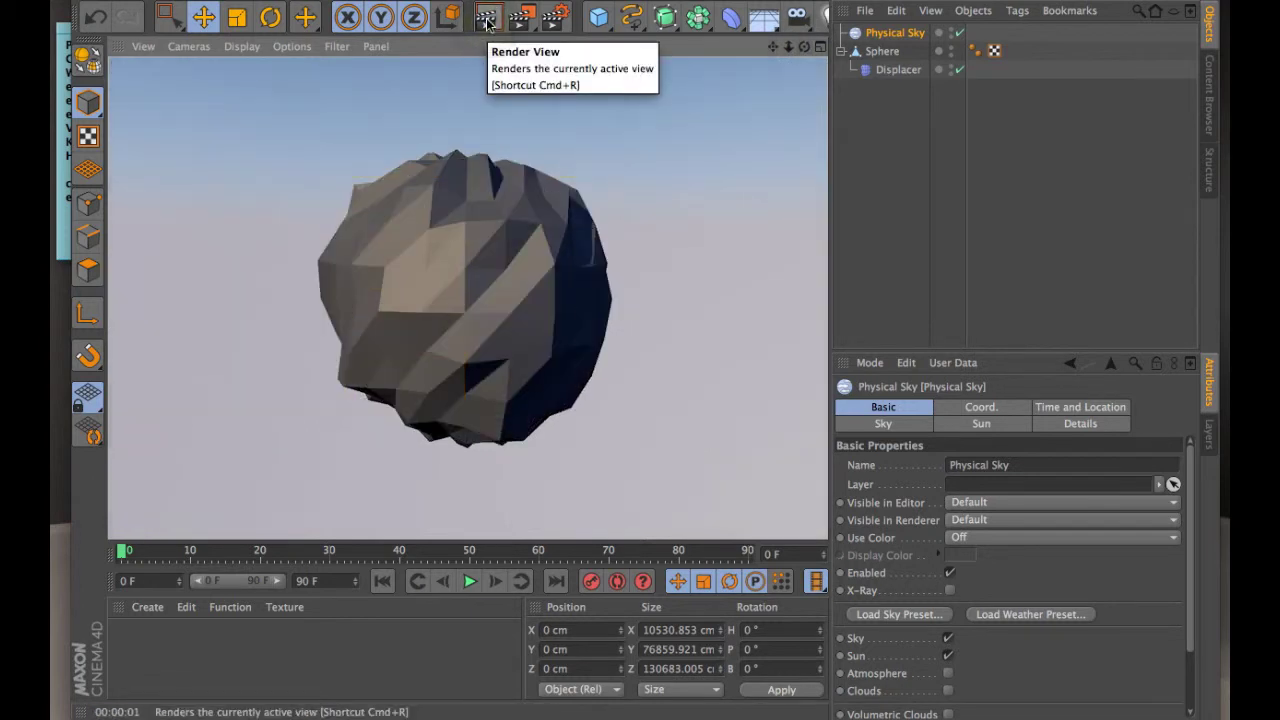